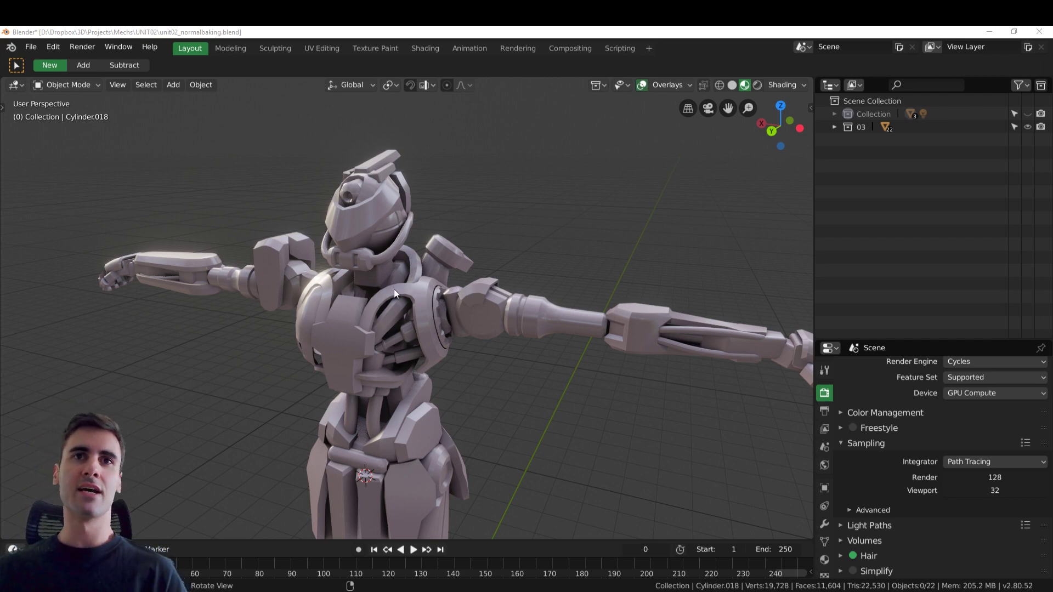
Select the chest plate and turn on the Wireframe overlay in the viewport.
scroll(406, 297, "up", 1)
left_click(406, 298)
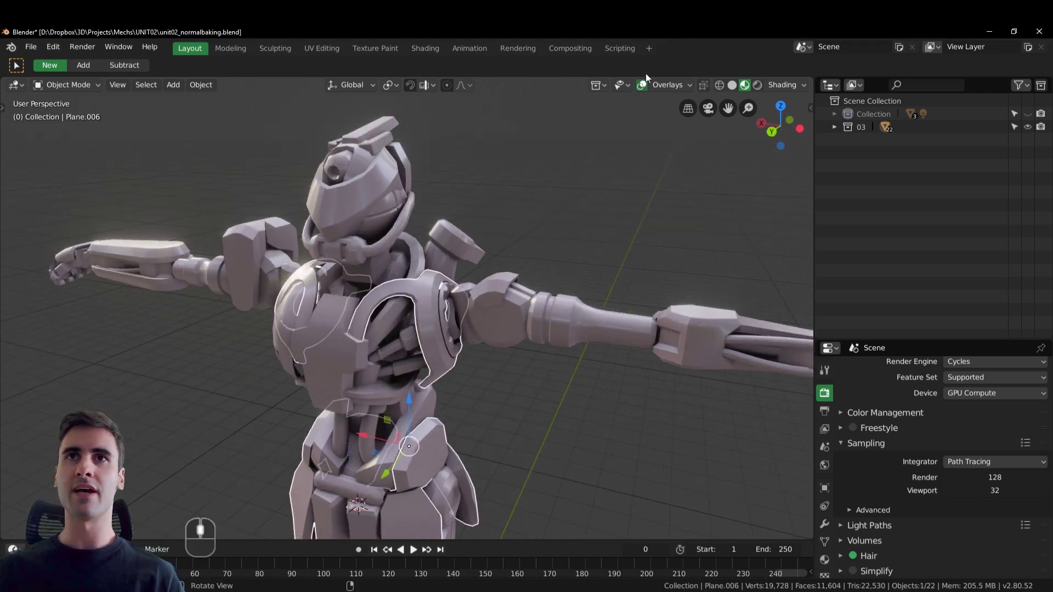
left_click(665, 85)
left_click(591, 331)
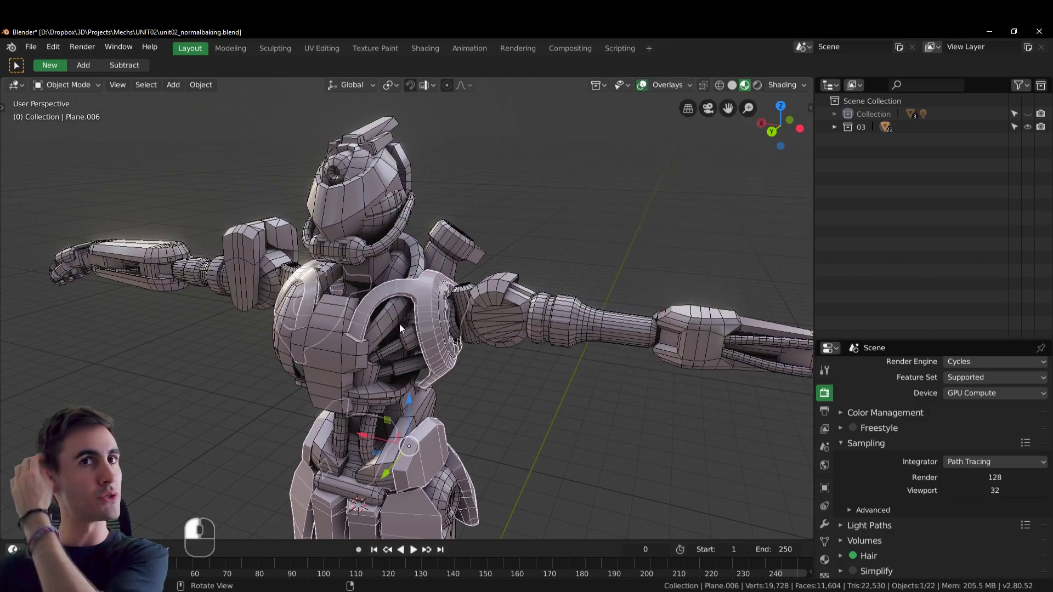
key("alt+a")
Orbit around the mech front and back, selecting torso and arm pieces to inspect their topology.
middle_click_drag(392, 325, 442, 322)
scroll(387, 309, "up", 1)
left_click(420, 330)
scroll(453, 302, "up", 1)
key("alt+a")
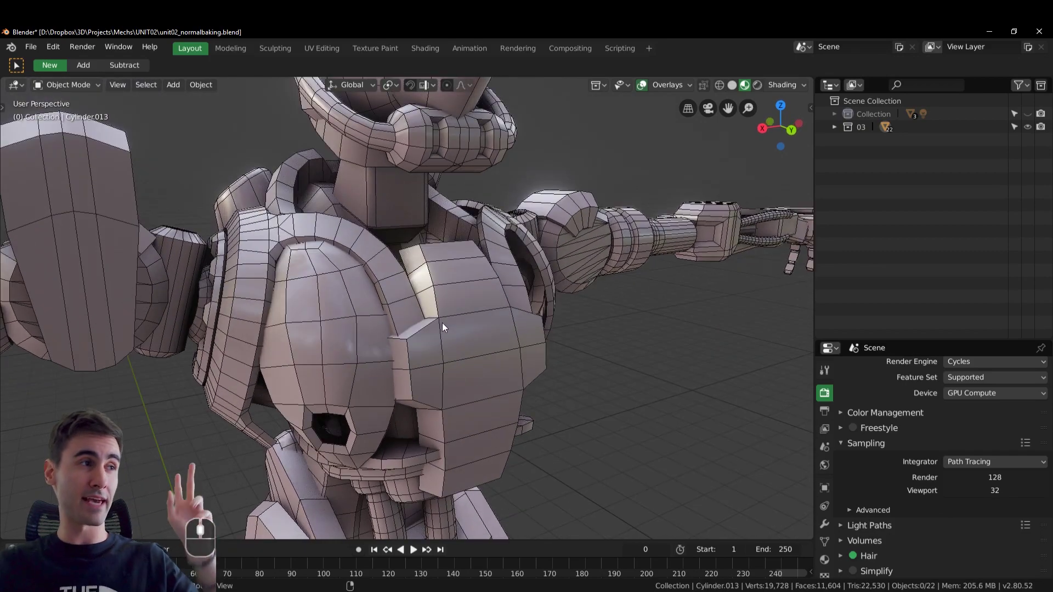
scroll(511, 285, "down", 5)
middle_click_drag(505, 291, 250, 317)
middle_click_drag(494, 390, 506, 367)
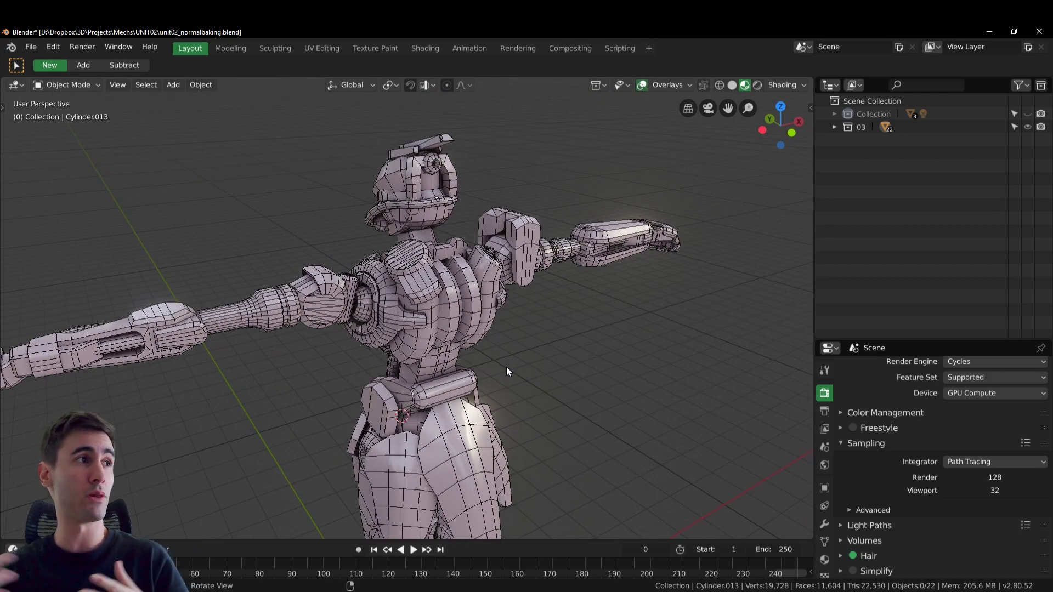
middle_click_drag(505, 367, 376, 310)
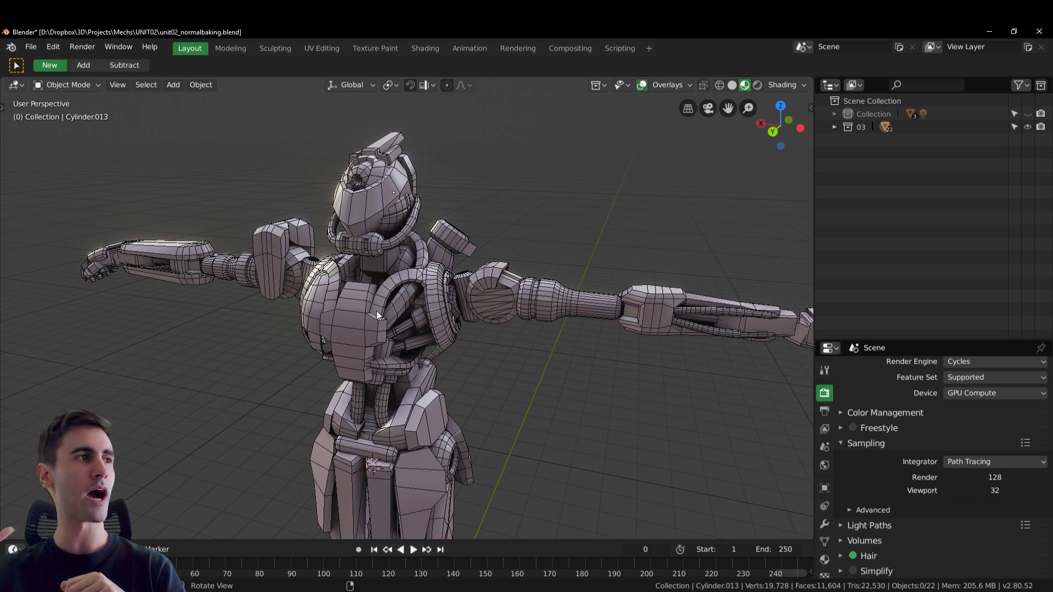
left_click(570, 302)
scroll(471, 318, "up", 1)
middle_click_drag(515, 318, 484, 321, "shift")
key("alt+a")
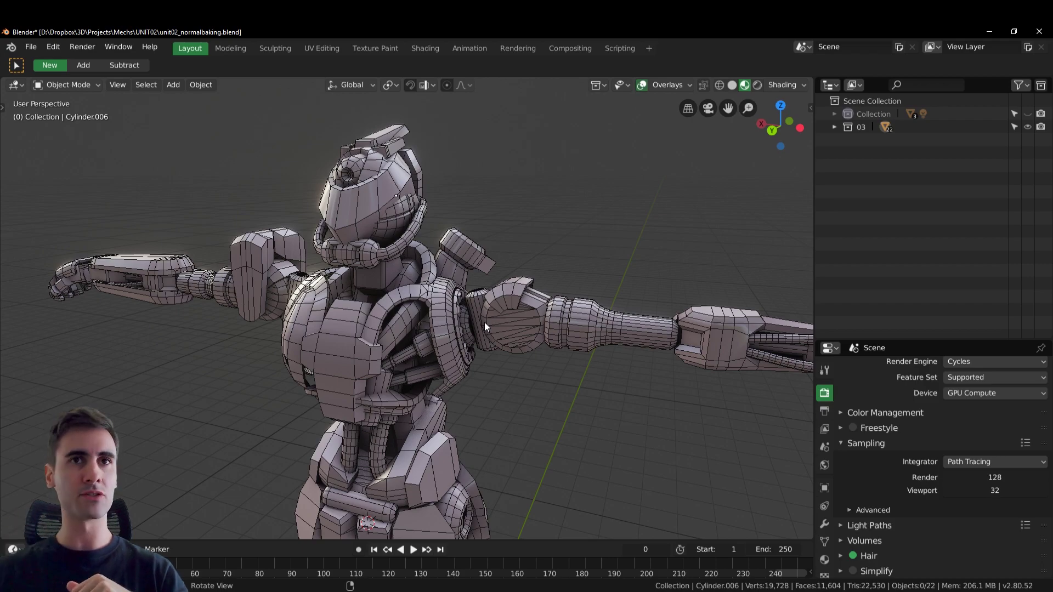
middle_click_drag(476, 307, 397, 311)
scroll(478, 276, "down", 1)
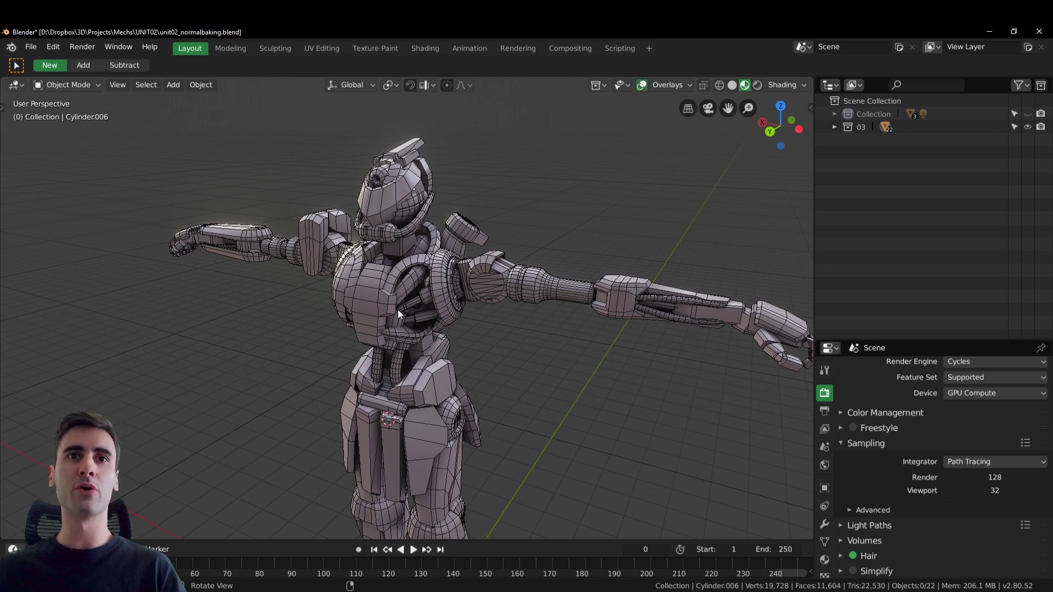
middle_click_drag(430, 359, 455, 292, "shift")
Show the limb piece's EdgeSplit and Mirror modifiers in an enlarged Properties editor.
left_click(486, 234)
scroll(446, 298, "down", 2)
key("Tab")
key("Tab")
left_click(823, 523)
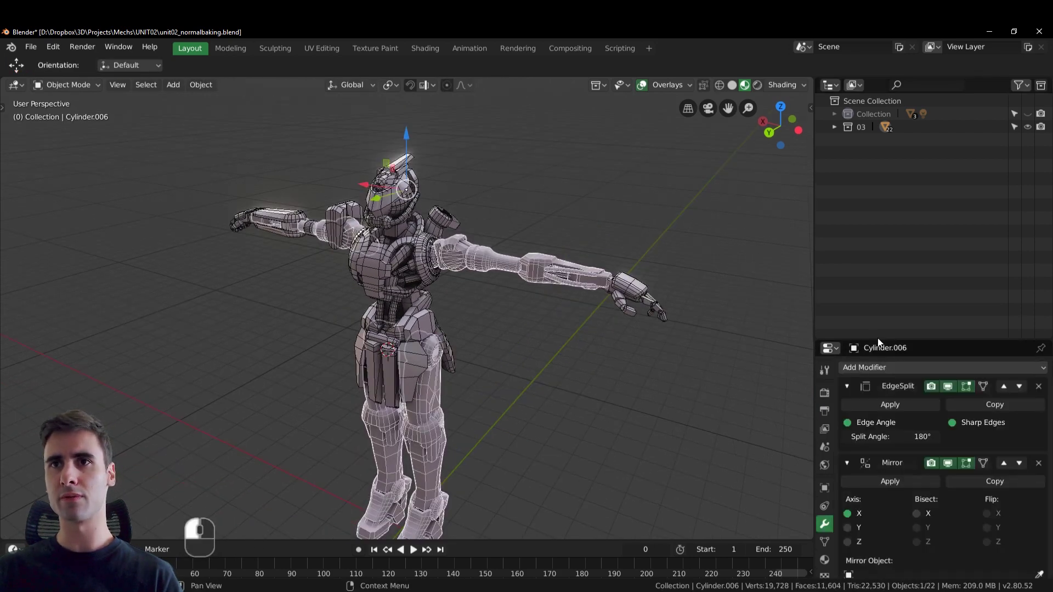
left_click_drag(878, 340, 888, 204)
Select the armor piece Cylinder.013 and turn off the Wireframe overlay.
key("a")
left_click(400, 259)
middle_click_drag(425, 299, 430, 291)
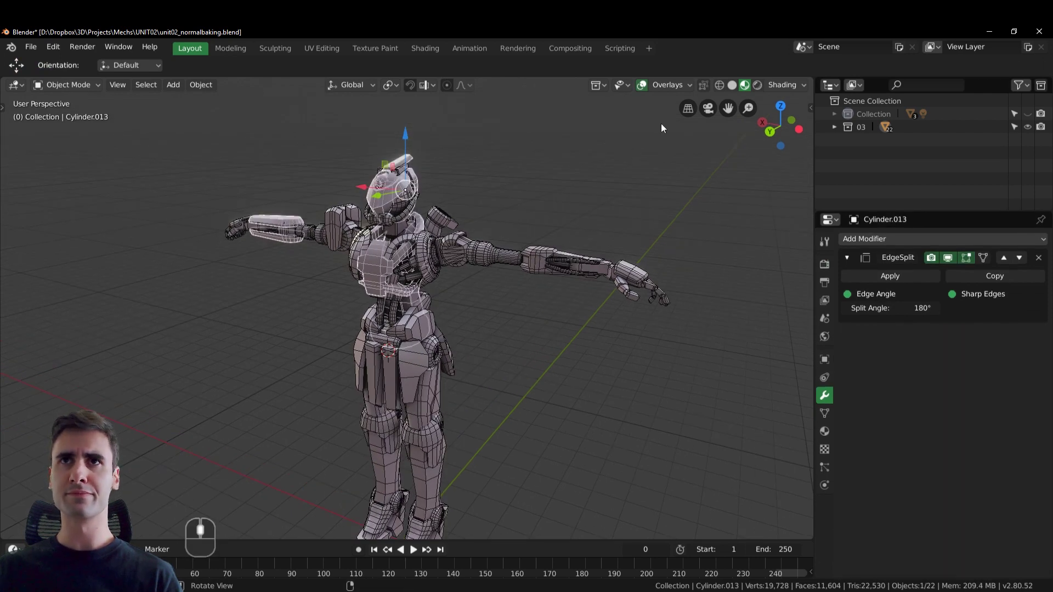
left_click(644, 84)
left_click(644, 84)
left_click(688, 84)
left_click(591, 329)
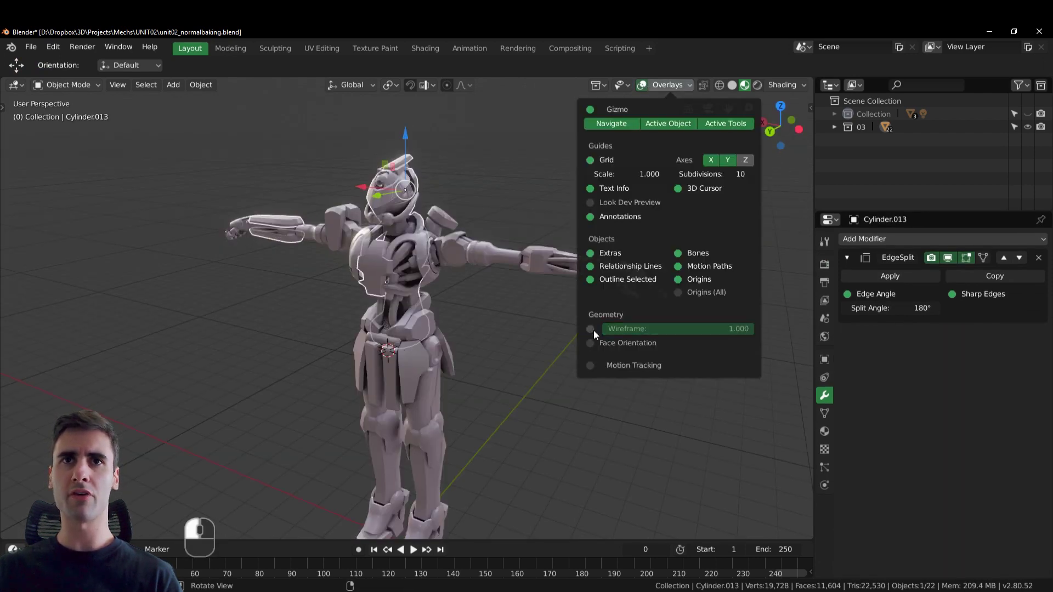
Inspect Cylinder.006 and Cylinder.013 in edit mode, then return to object mode.
left_click(489, 249)
key("Tab")
middle_click_drag(490, 280, 499, 320)
middle_click_drag(444, 402, 441, 342, "shift")
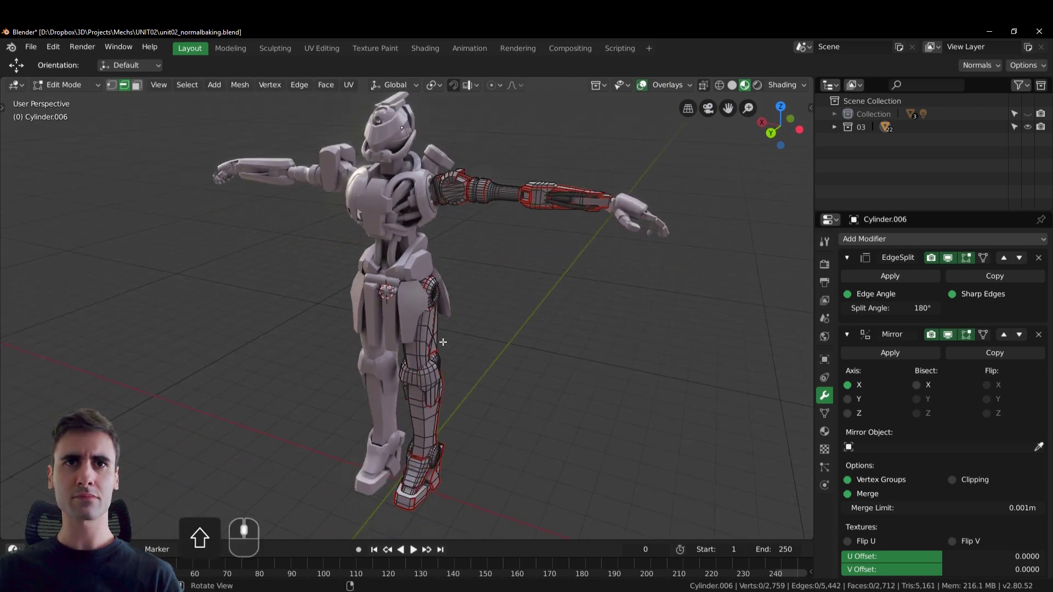
key("Tab")
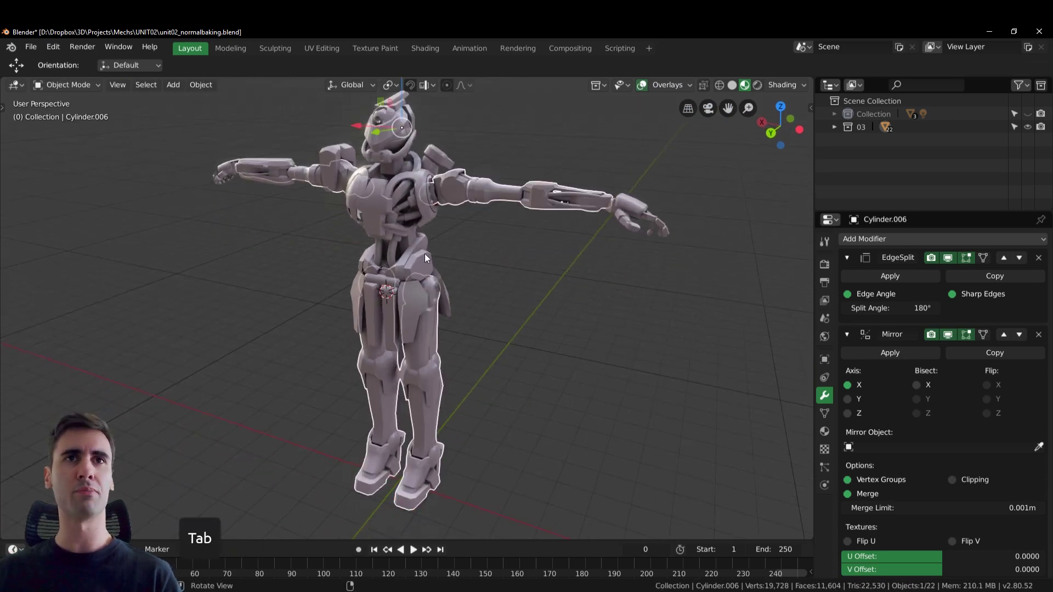
left_click(366, 199)
key("Tab")
middle_click_drag(391, 250, 442, 217)
key("Tab")
Reframe the view, deselect everything, and split the 3D view into two side-by-side views.
middle_click_drag(411, 222, 357, 230)
middle_click_drag(384, 233, 418, 319, "shift")
scroll(399, 325, "up", 3)
scroll(532, 275, "down", 8)
scroll(493, 296, "up", 4)
key("a")
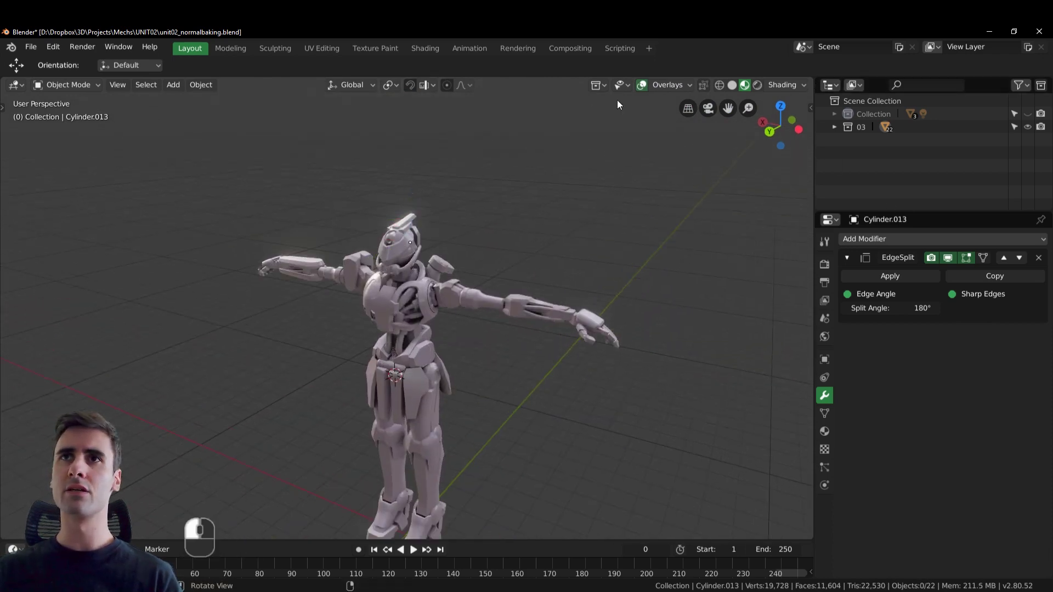
left_click_drag(651, 76, 420, 80)
Make the right view an image editor showing final_normal, with Cylinder.006 in edit mode.
left_click(437, 85)
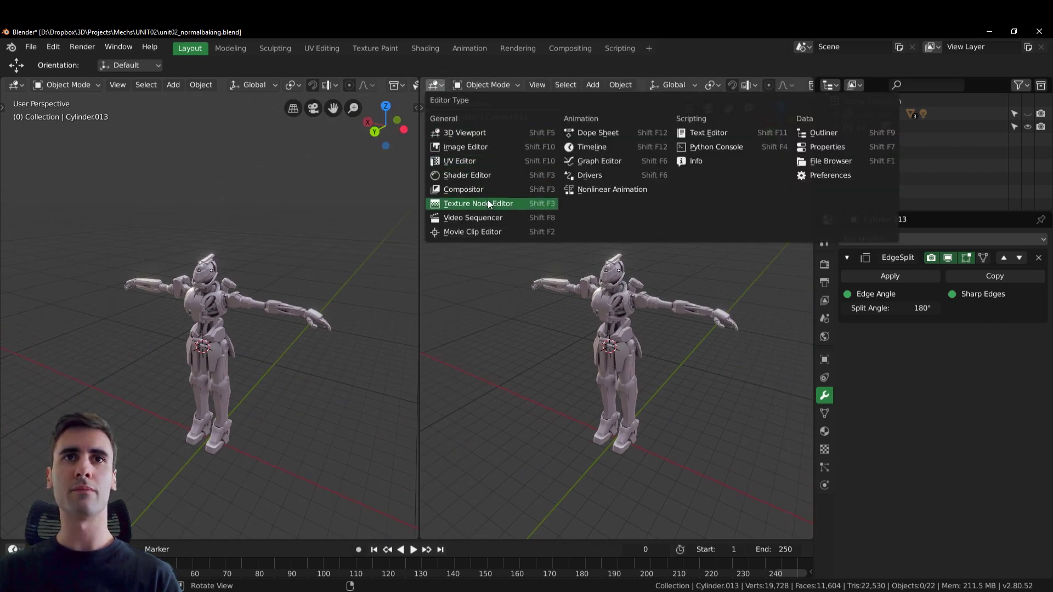
left_click(498, 161)
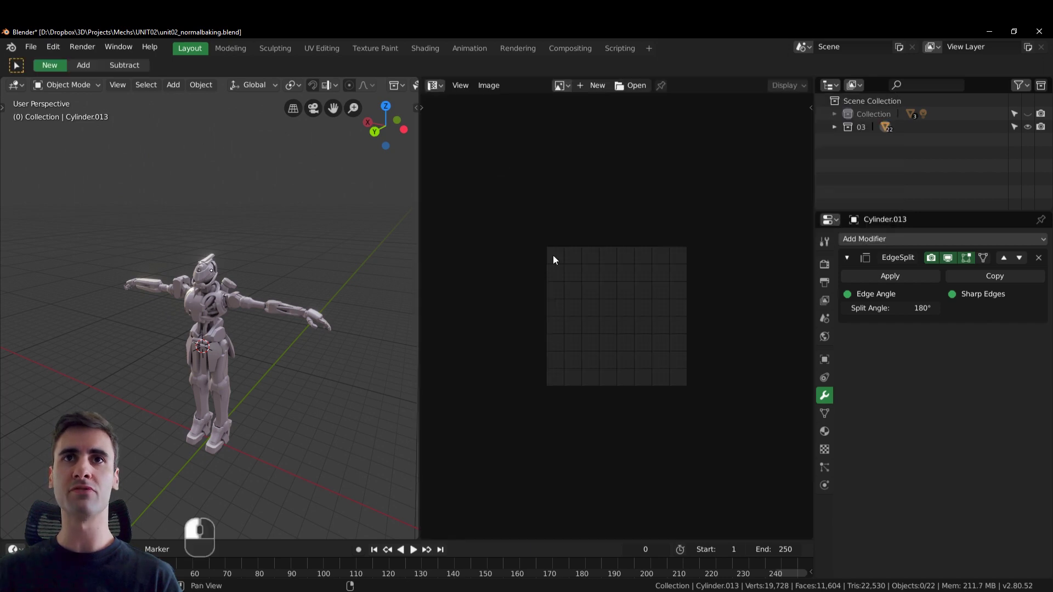
left_click(235, 302)
key("Tab")
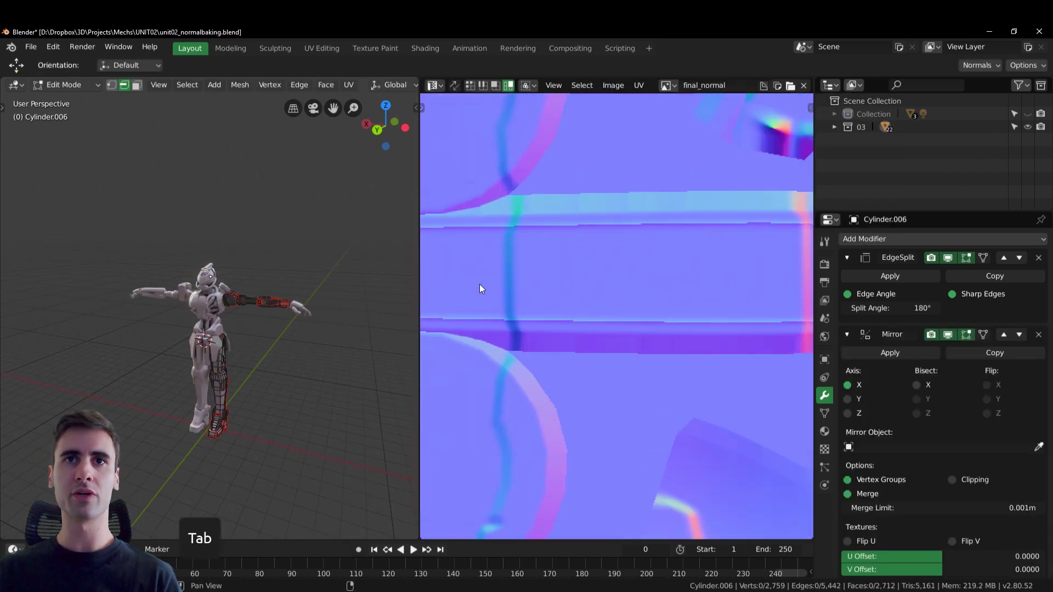
scroll(586, 282, "down", 8)
scroll(587, 284, "up", 1)
middle_click_drag(581, 265, 589, 288, "shift")
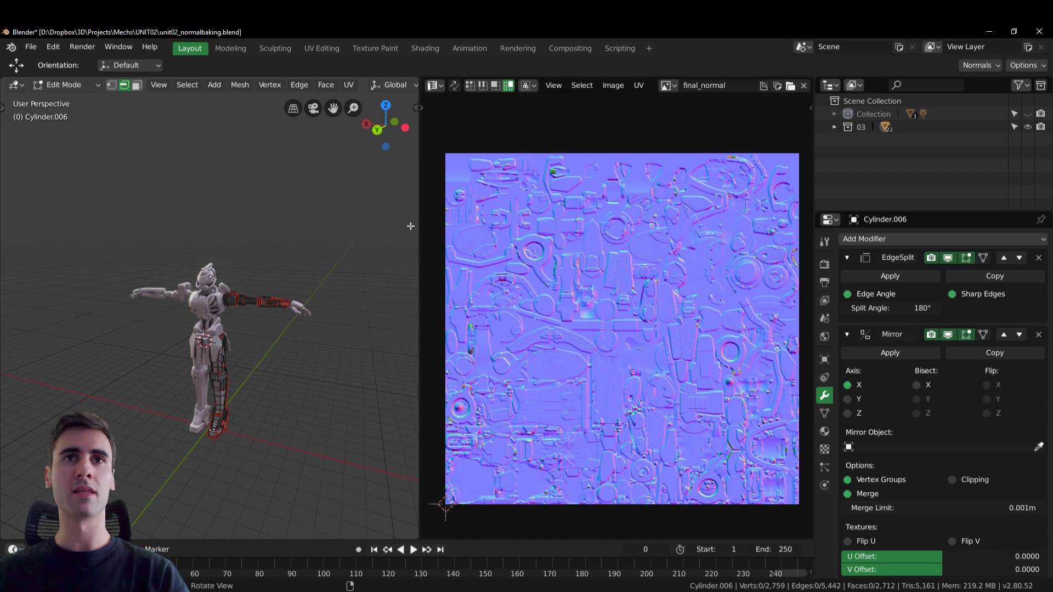
Widen the 3D view and box-select all 22 parts to show their UVs over final_normal.
left_click_drag(419, 223, 501, 219)
key("Tab")
key("a")
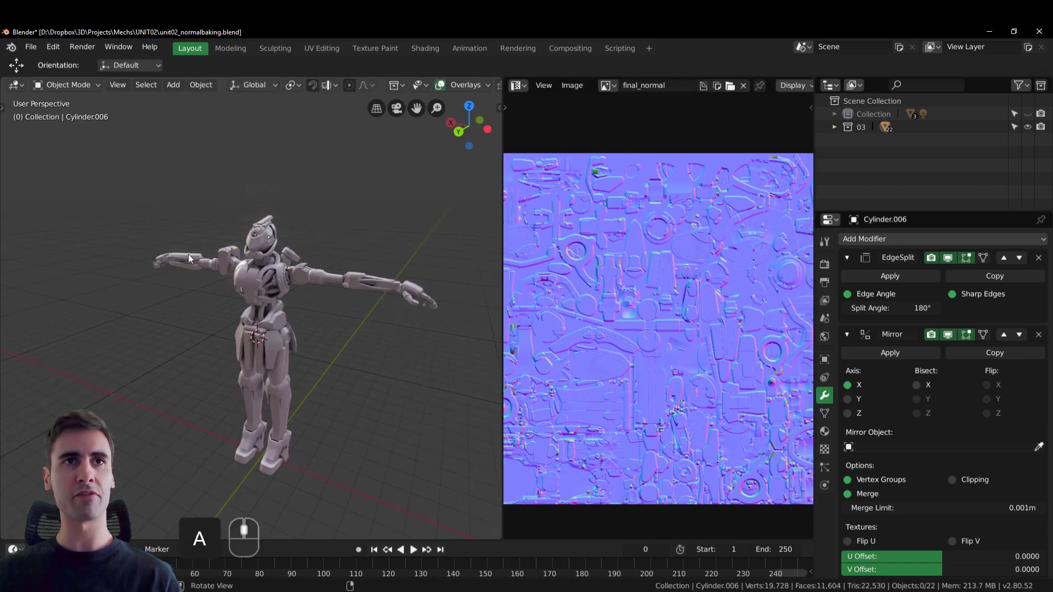
left_click_drag(119, 202, 439, 485)
key("Tab")
key("a")
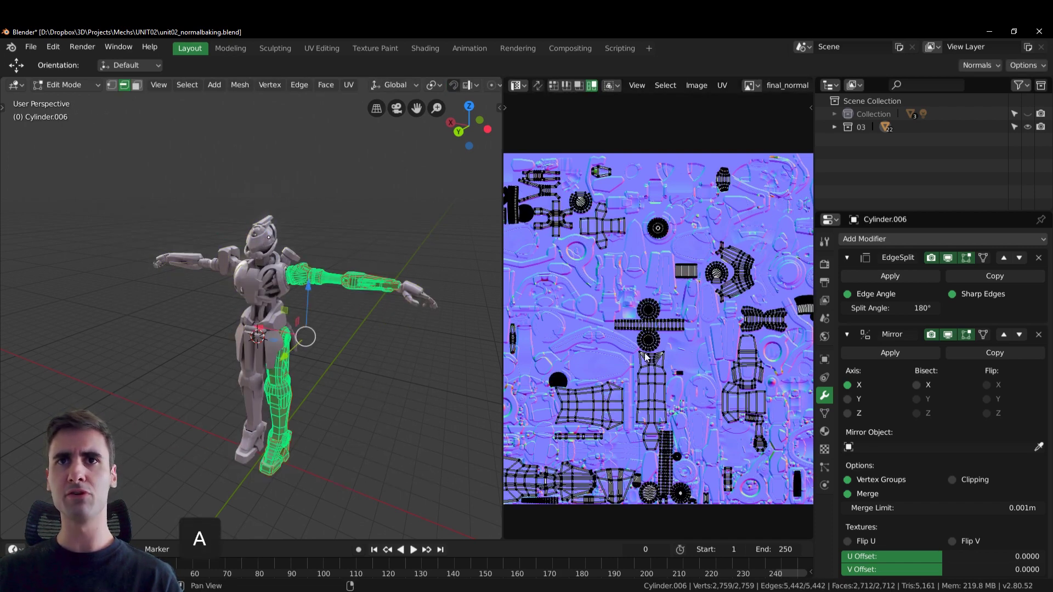
key("Tab")
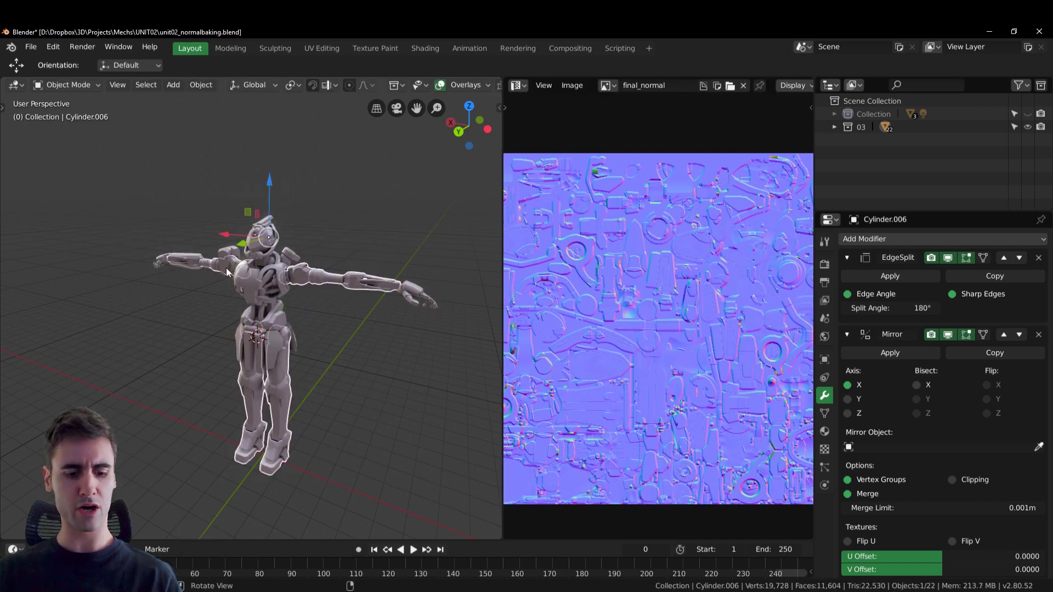
Box-select the whole mech again, display all its UVs, then return to object mode.
key("b")
left_click_drag(108, 173, 459, 480)
key("Tab")
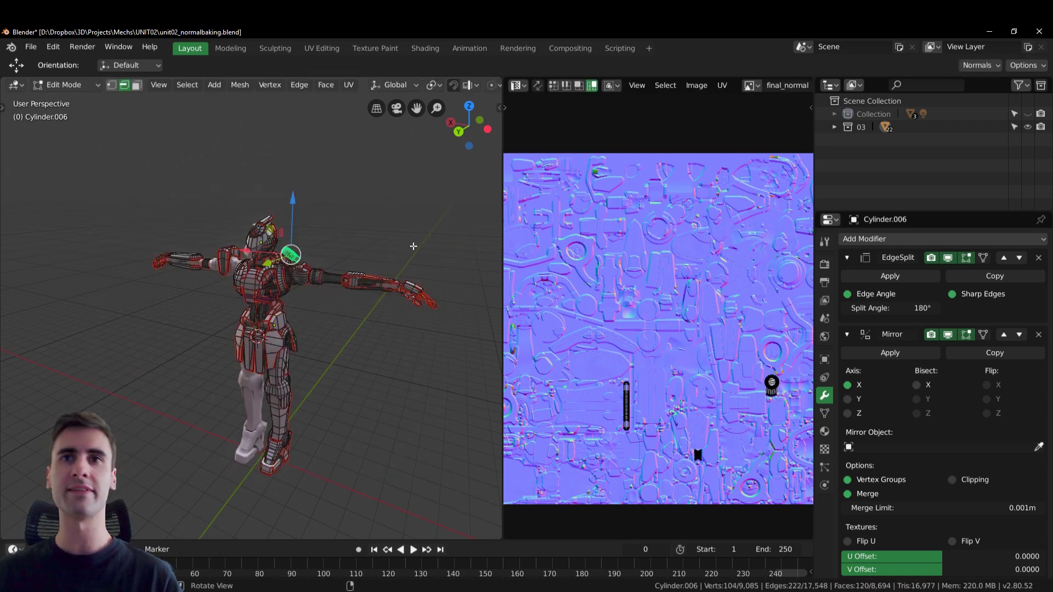
key("a")
key("a")
key("a")
scroll(670, 296, "down", 5)
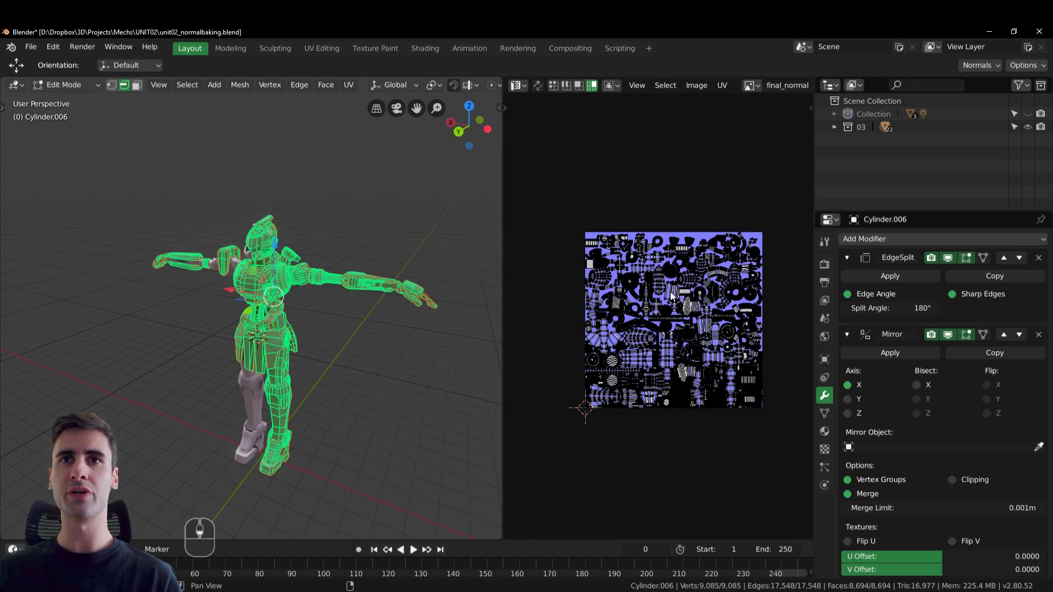
scroll(670, 295, "up", 1)
scroll(662, 287, "up", 2)
key("a")
key("Tab")
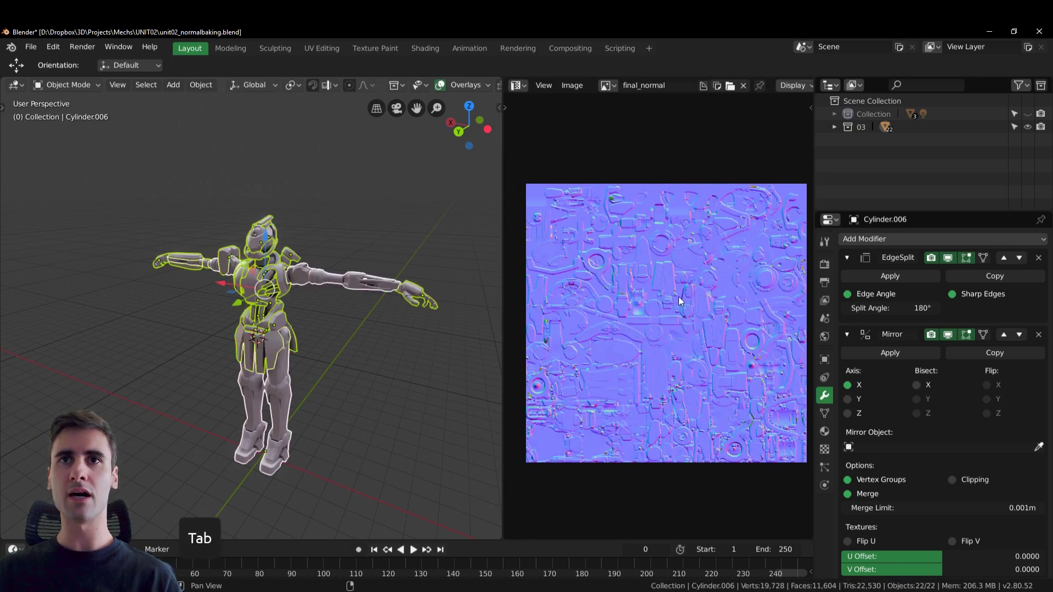
scroll(925, 371, "down", 1)
scroll(921, 357, "up", 1)
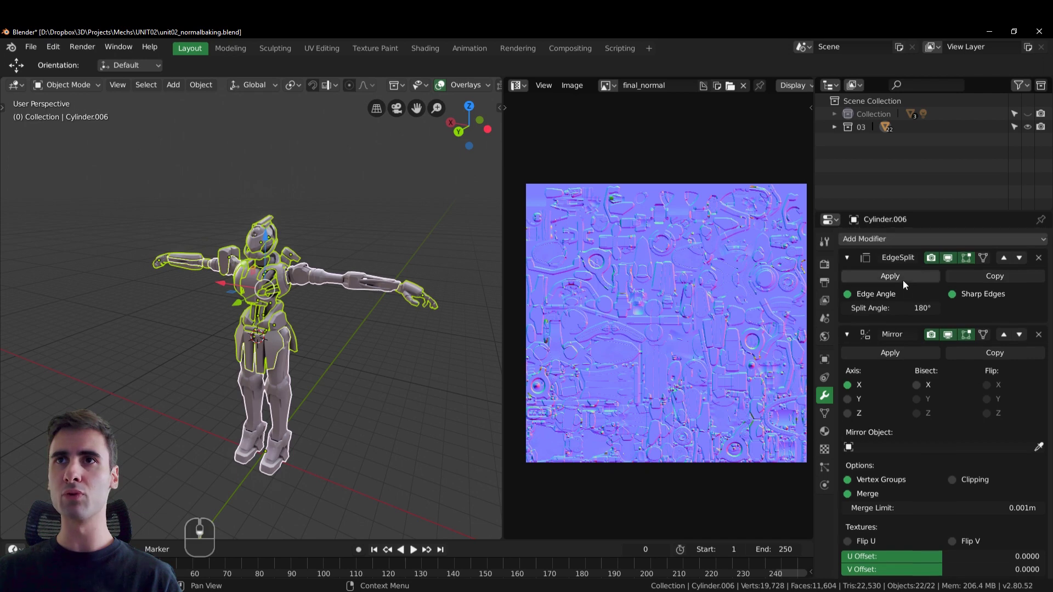
Show the Bake panel in Render Properties: Normal type, Tangent space, 16 px margin.
left_click(825, 265)
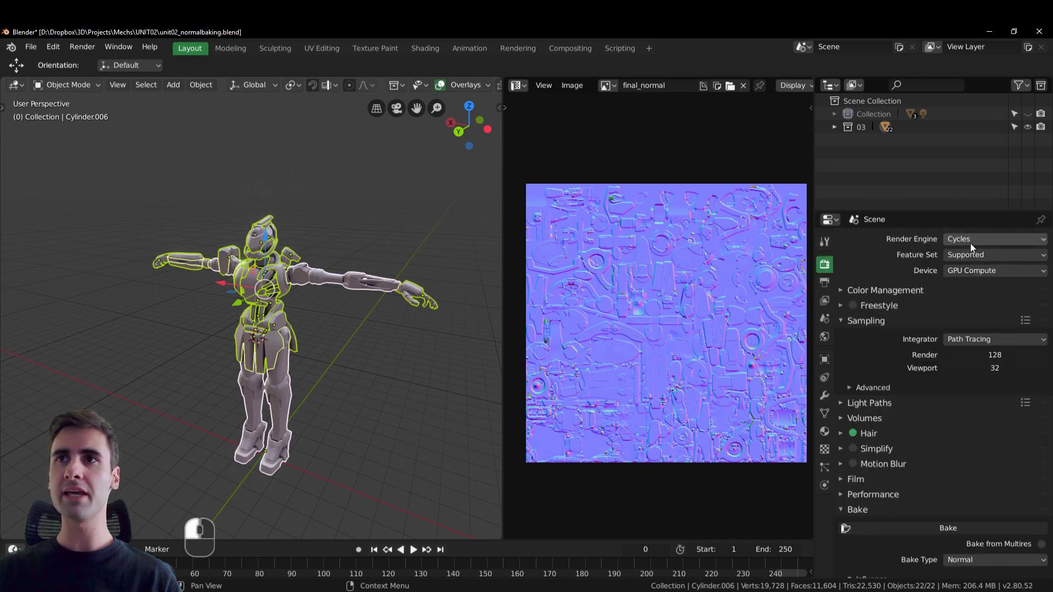
scroll(954, 329, "down", 5)
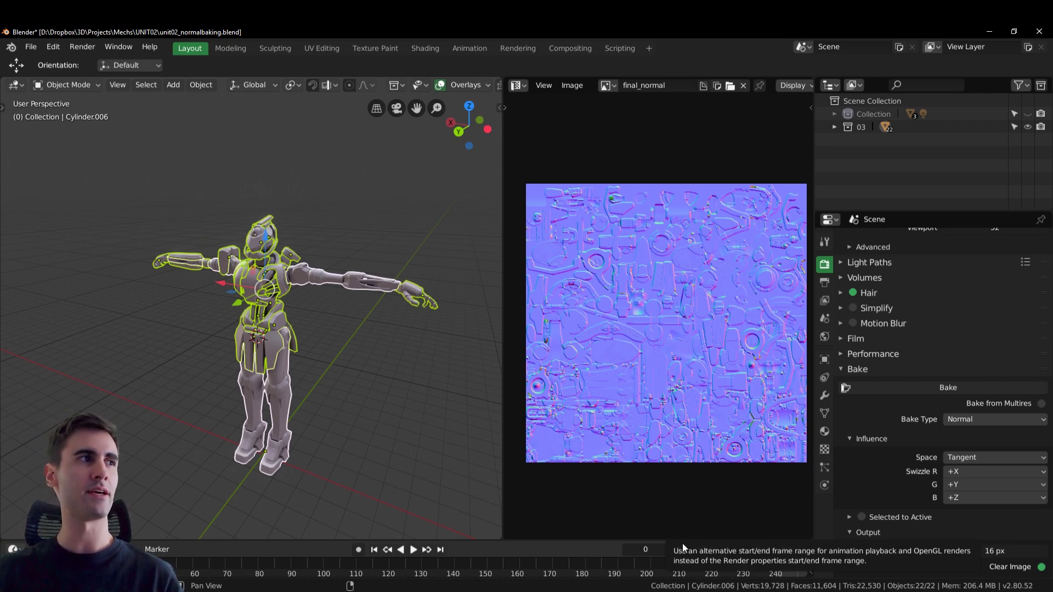
middle_click_drag(408, 507, 341, 281)
key("shift+d")
right_click(335, 281)
left_click_drag(241, 278, 144, 324)
middle_click_drag(140, 322, 226, 283, "shift")
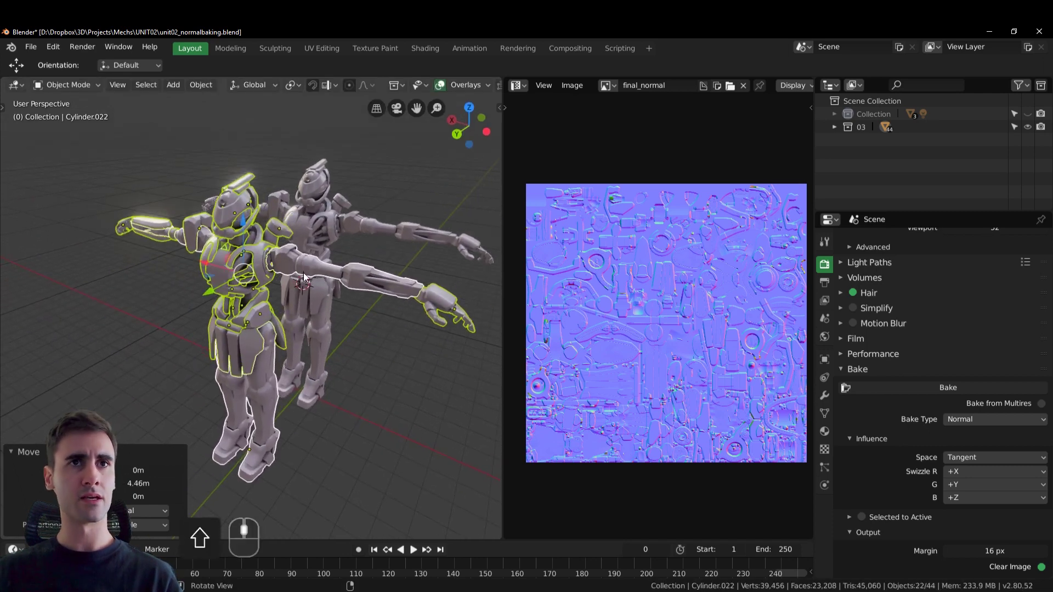
middle_click_drag(306, 275, 324, 274)
key("alt+c")
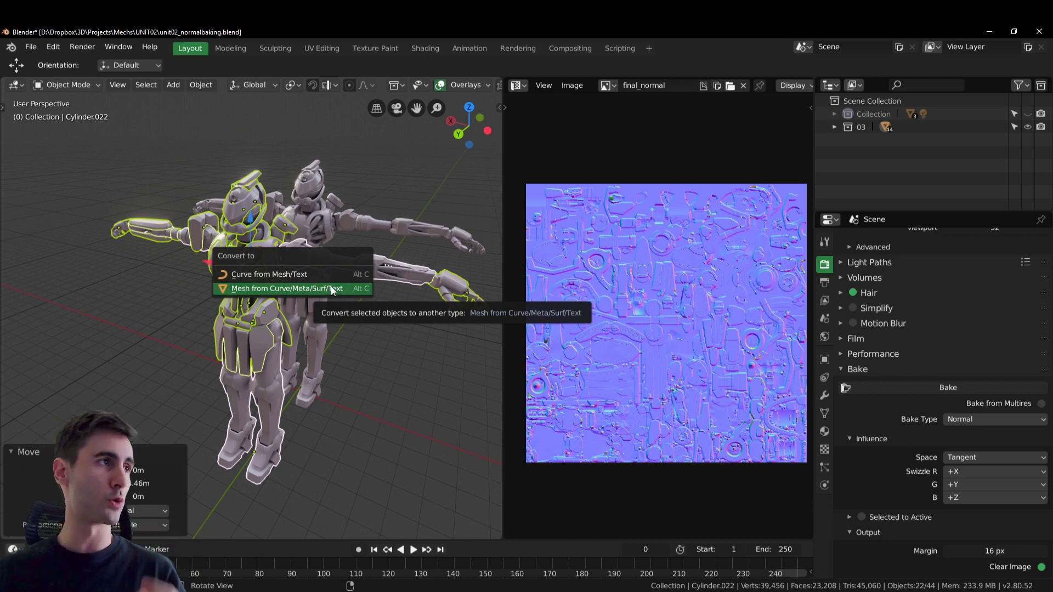
left_click(331, 289)
key("ctrl+j")
key("Tab")
middle_click_drag(318, 288, 274, 299)
scroll(274, 299, "up", 1)
middle_click_drag(600, 383, 697, 367)
scroll(697, 368, "up", 4)
scroll(698, 372, "up", 3)
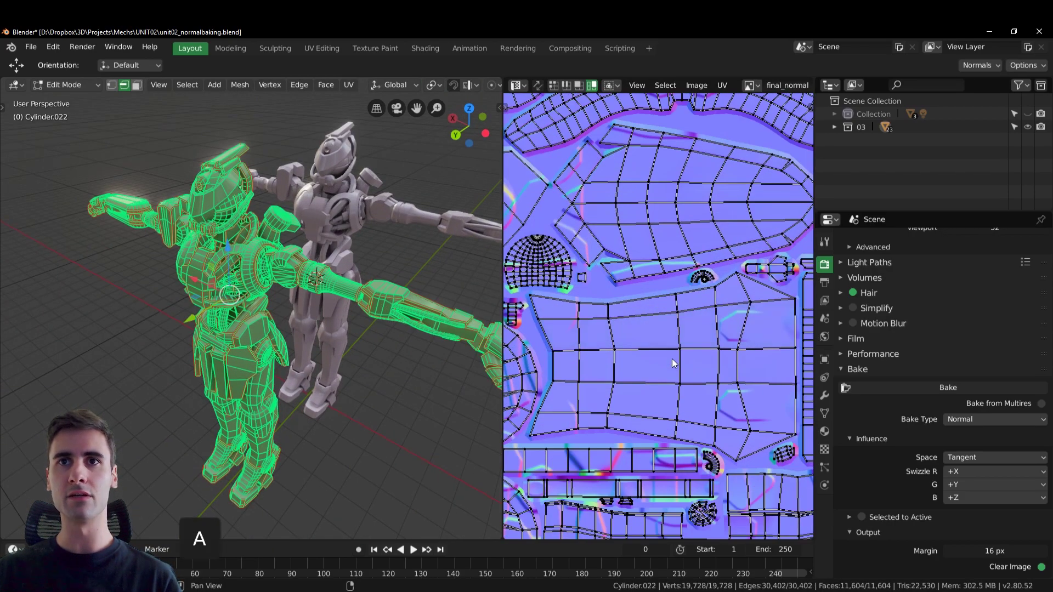
left_click(590, 87)
mouse_move(667, 356)
left_mouse_down()
mouse_move(676, 329)
mouse_move(653, 362)
mouse_move(667, 359)
left_mouse_up()
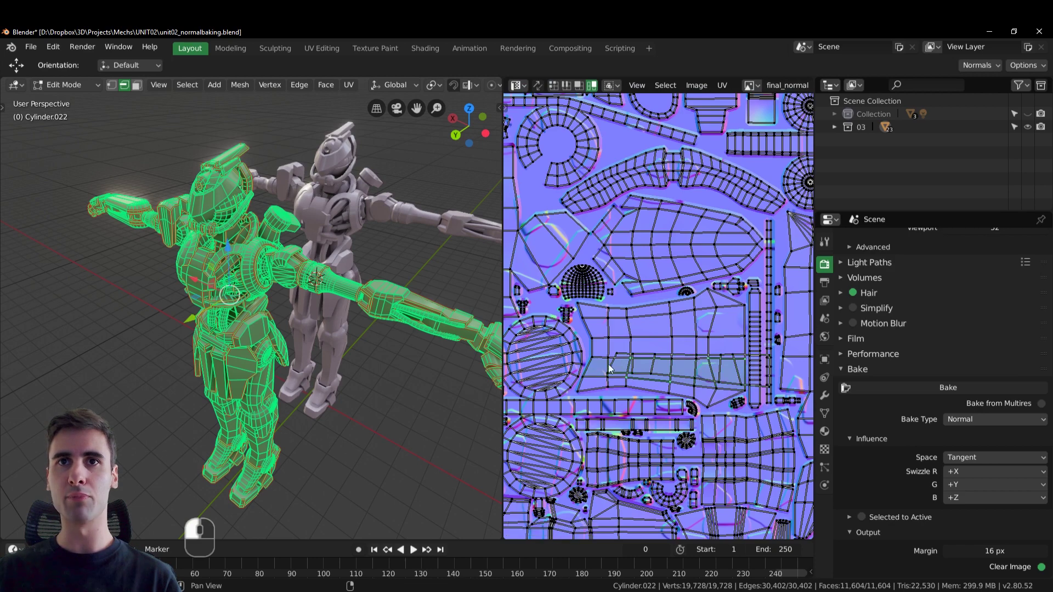
key("g")
left_click(643, 357)
key("ctrl+z")
key("ctrl+z")
scroll(680, 340, "down", 2)
middle_click_drag(660, 325, 639, 389)
key("a")
scroll(639, 389, "down", 2)
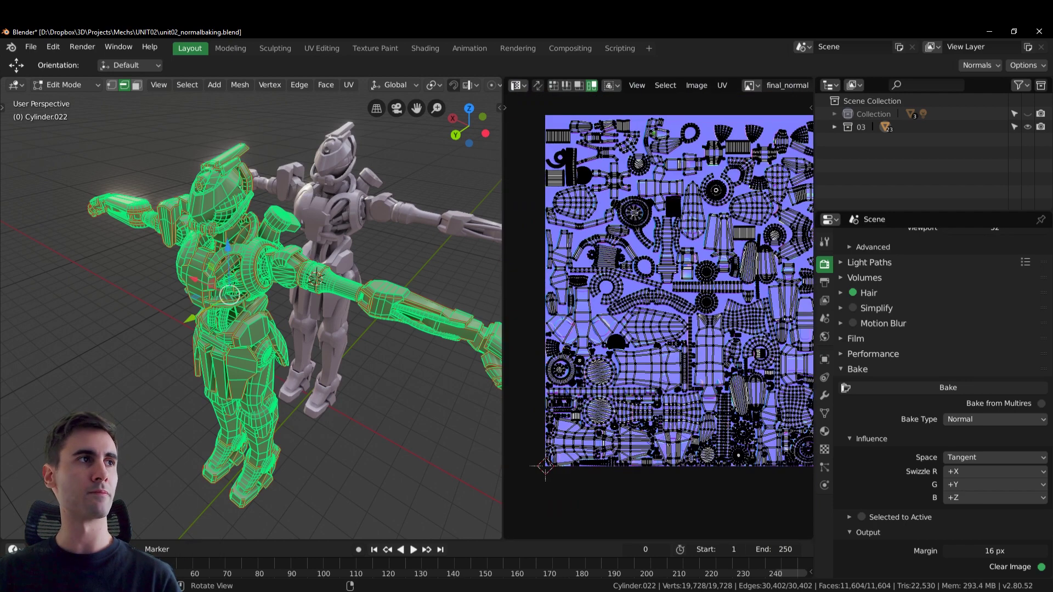
middle_click_drag(230, 296, 266, 295)
key("Tab")
key("x")
left_click(264, 275)
left_click(330, 212)
middle_click_drag(330, 212, 285, 275, "shift")
Select Cylinder.006, keep Tangent space for the normal bake, and show its EdgeSplit and Mirror modifiers.
scroll(247, 269, "up", 1)
key("a")
left_click(302, 254)
scroll(301, 254, "up", 2)
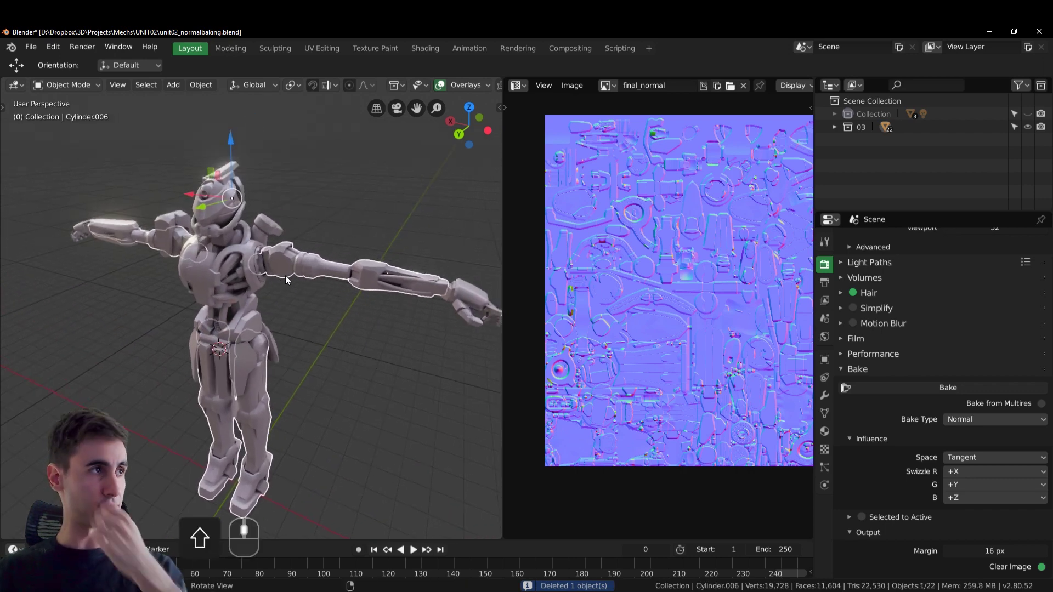
left_click(973, 456)
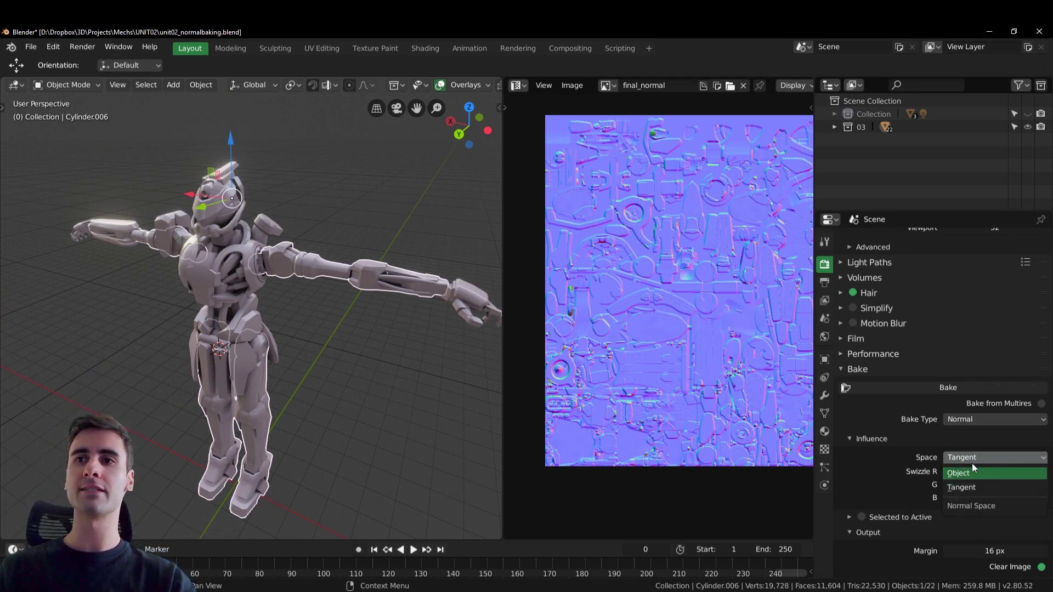
left_click(974, 486)
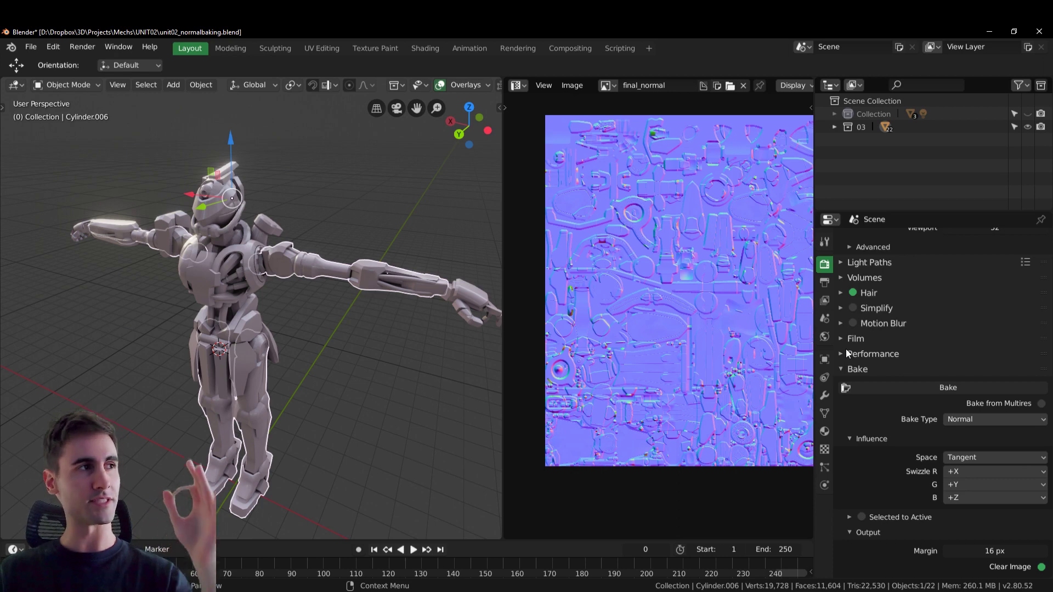
left_click(825, 394)
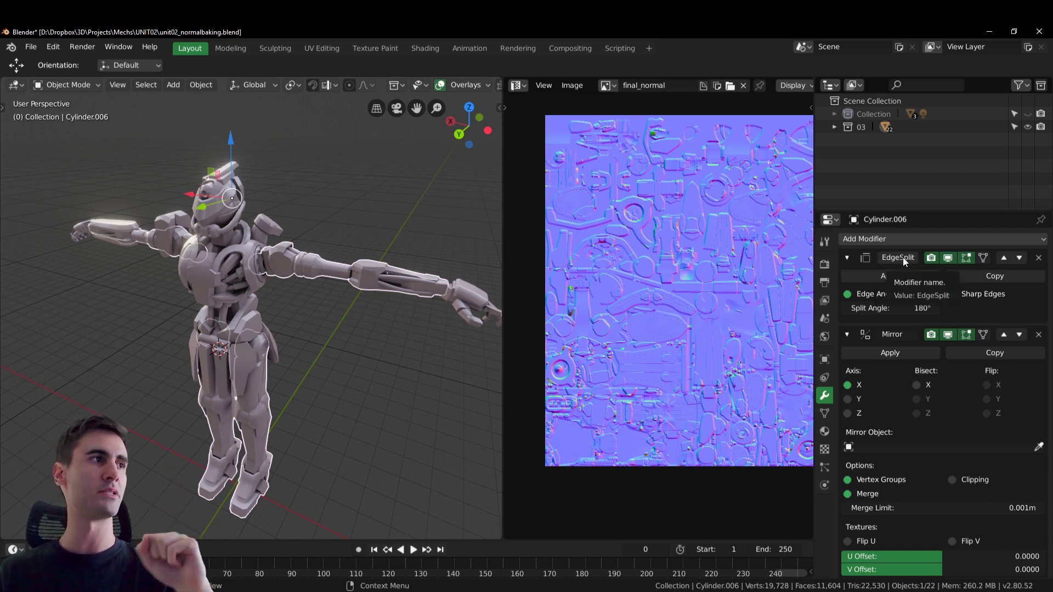
Zoom in on the baked normal map, then show the Move tool's settings in Properties.
middle_click_drag(301, 303, 277, 300)
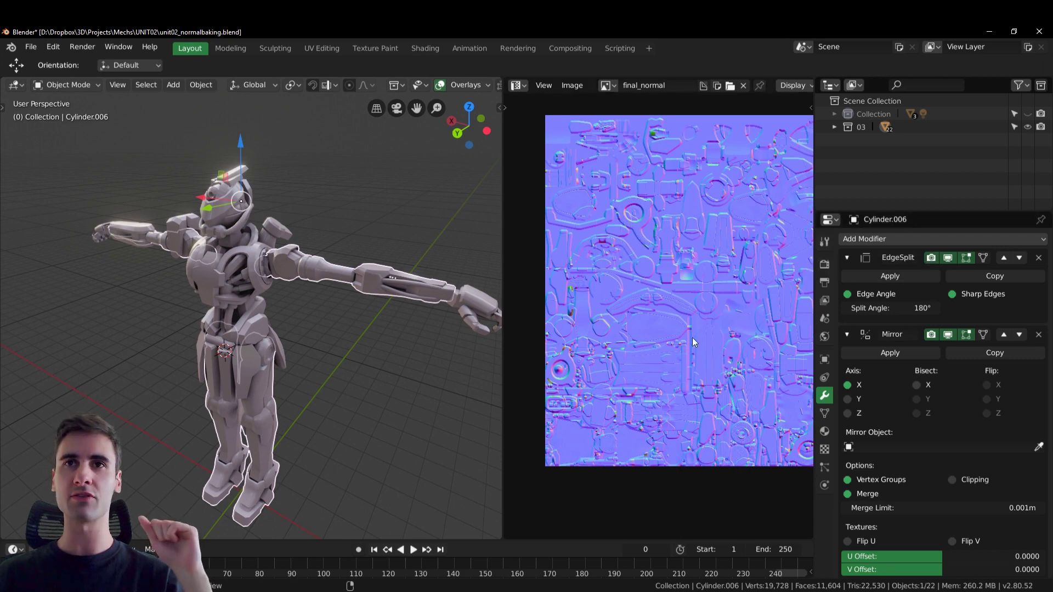
scroll(675, 294, "up", 8)
scroll(658, 294, "up", 3)
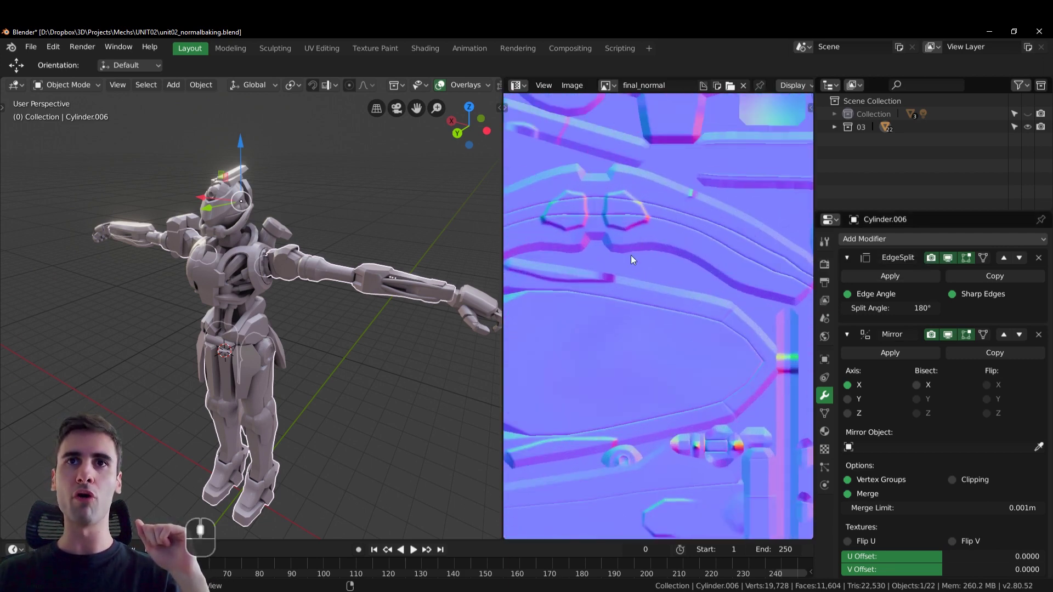
scroll(625, 236, "down", 6)
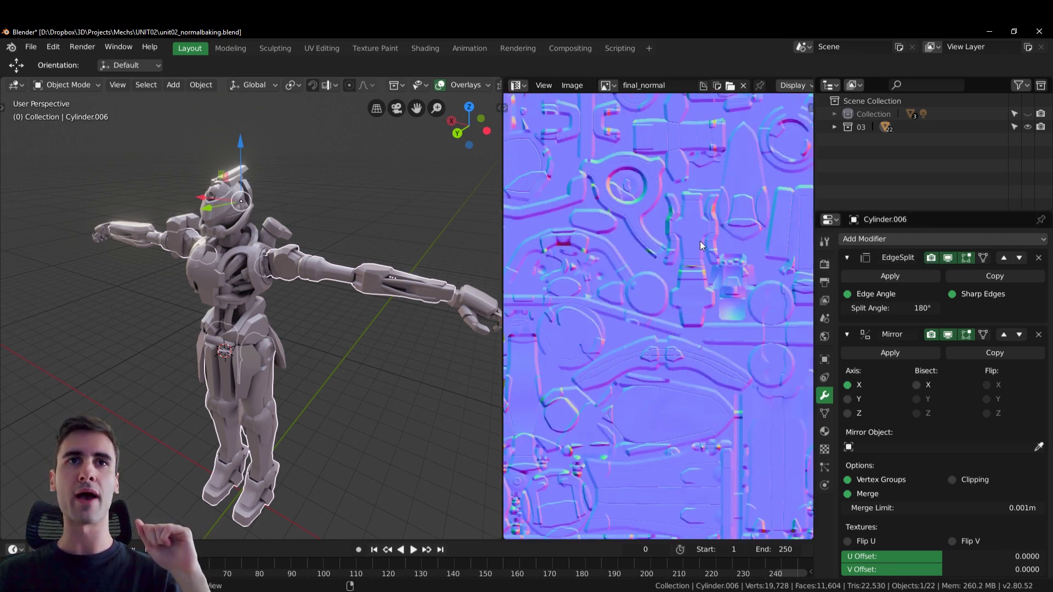
left_click(826, 245)
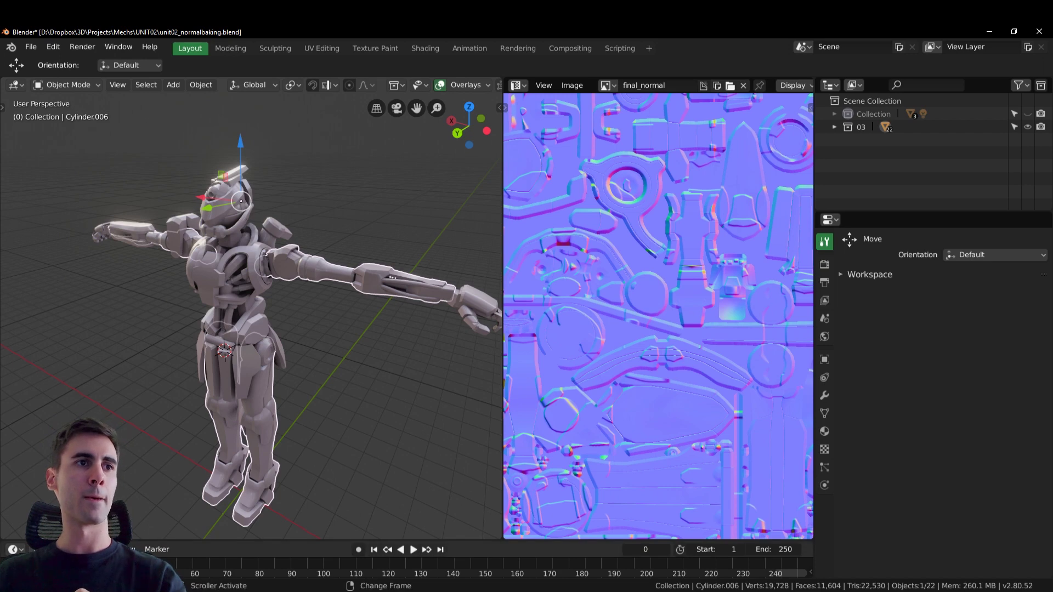
scroll(245, 265, "up", 4)
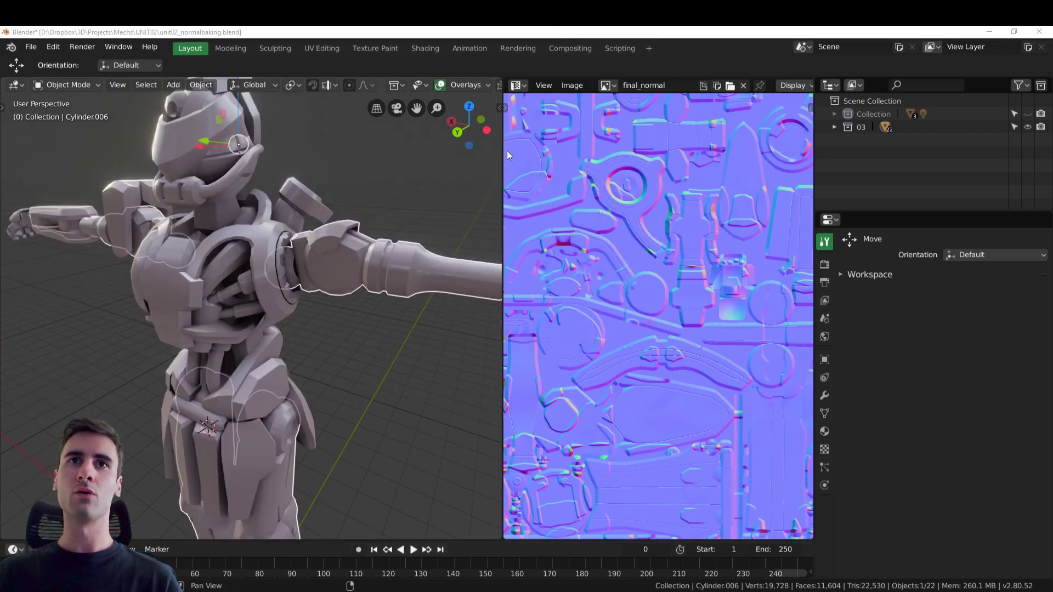
left_click(464, 153)
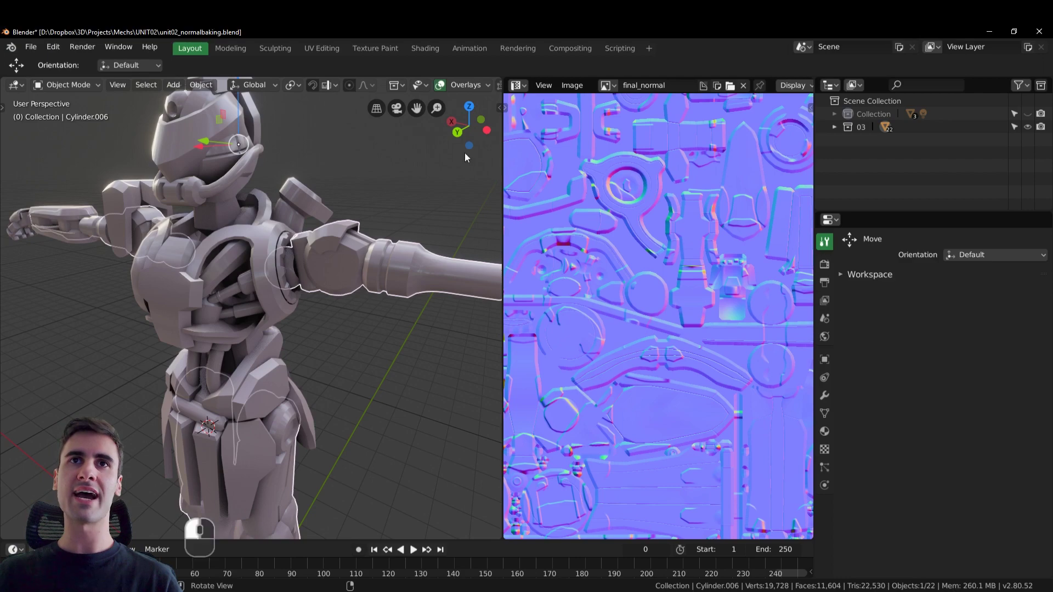
Switch the right pane to a widened Shader Editor with its side panel hidden.
left_click(518, 85)
left_click(543, 176)
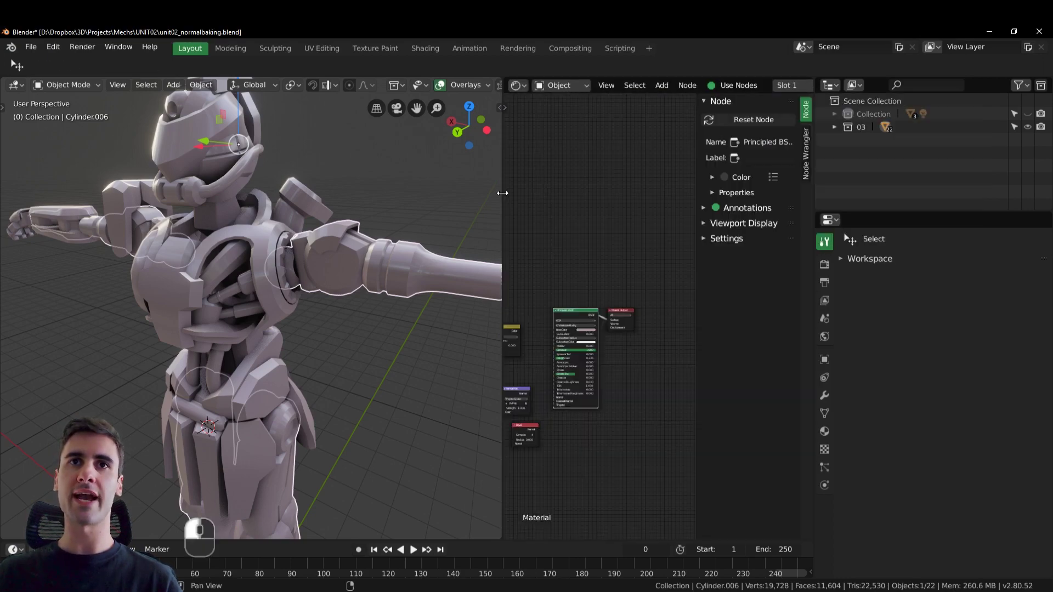
left_click_drag(502, 193, 406, 195)
scroll(552, 203, "up", 1)
key("n")
scroll(552, 203, "up", 4)
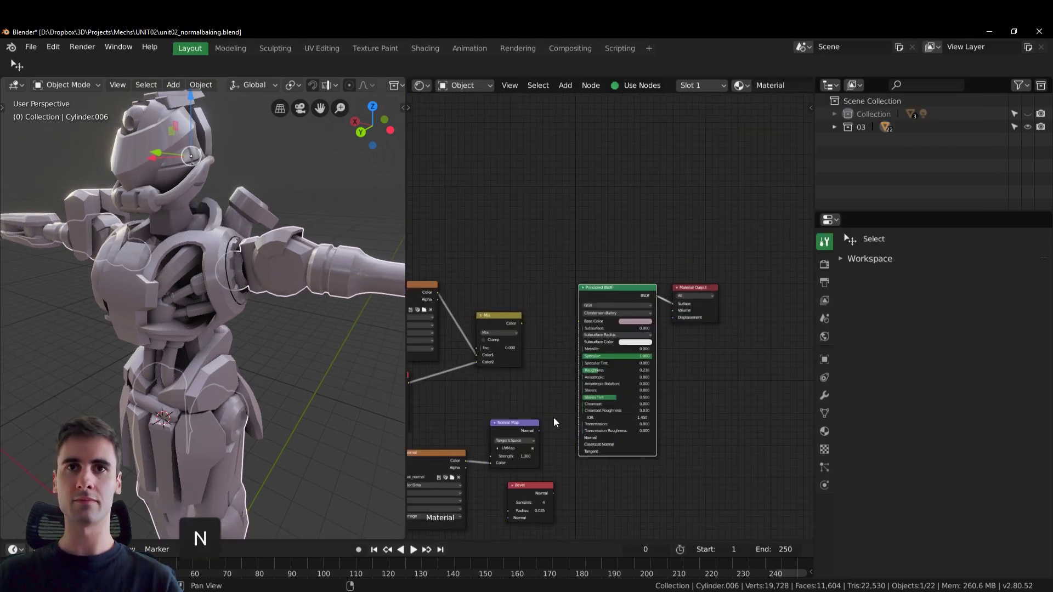
scroll(596, 345, "up", 1)
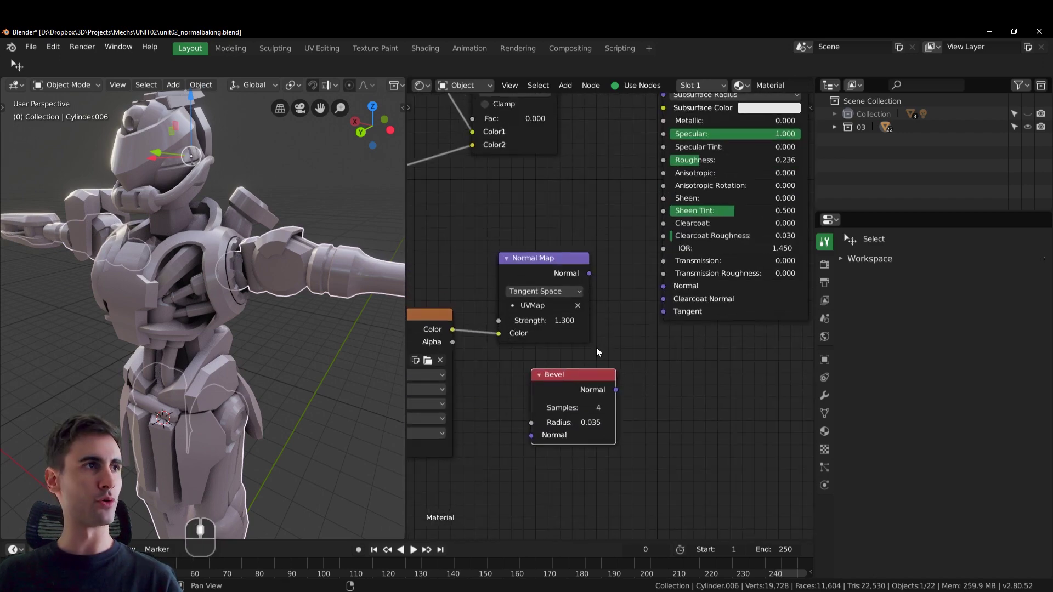
Link the Bevel node's Normal (radius 0.035) into the Principled BSDF Normal input.
left_click_drag(614, 390, 668, 285)
middle_click_drag(600, 343, 619, 358)
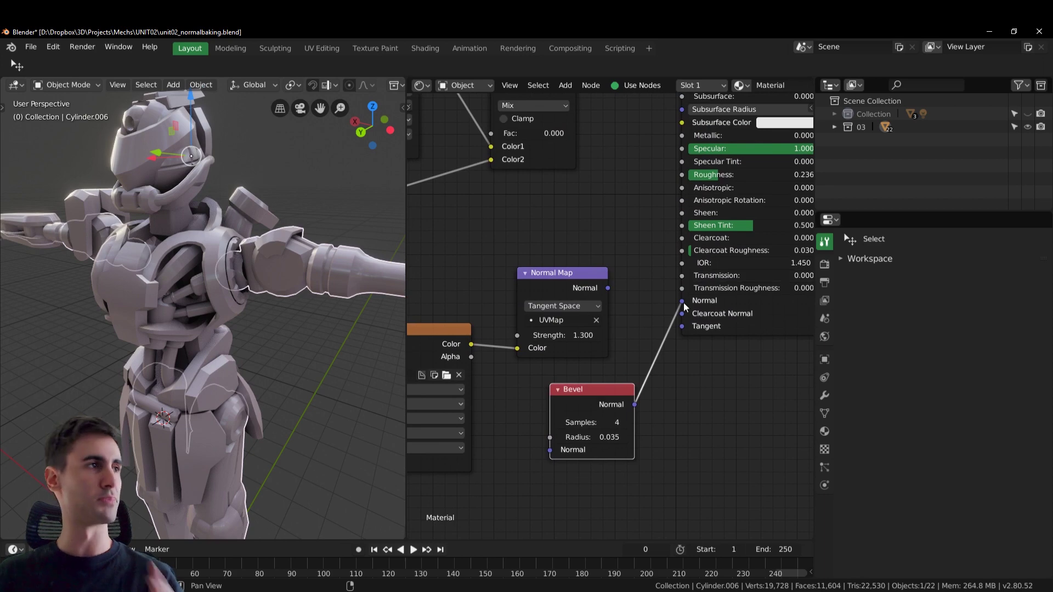
middle_click_drag(685, 307, 788, 274)
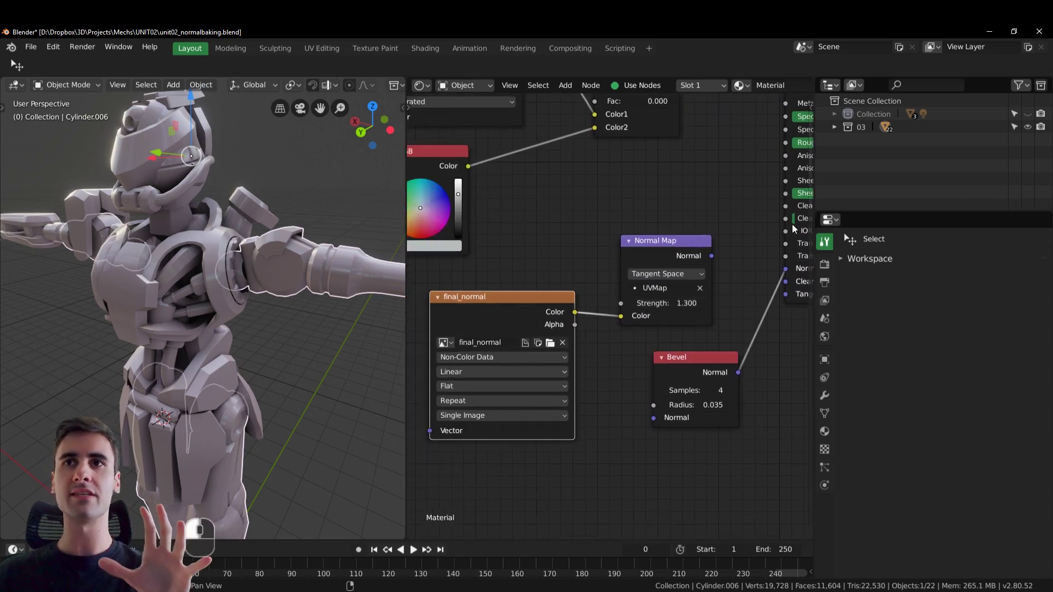
left_click(824, 264)
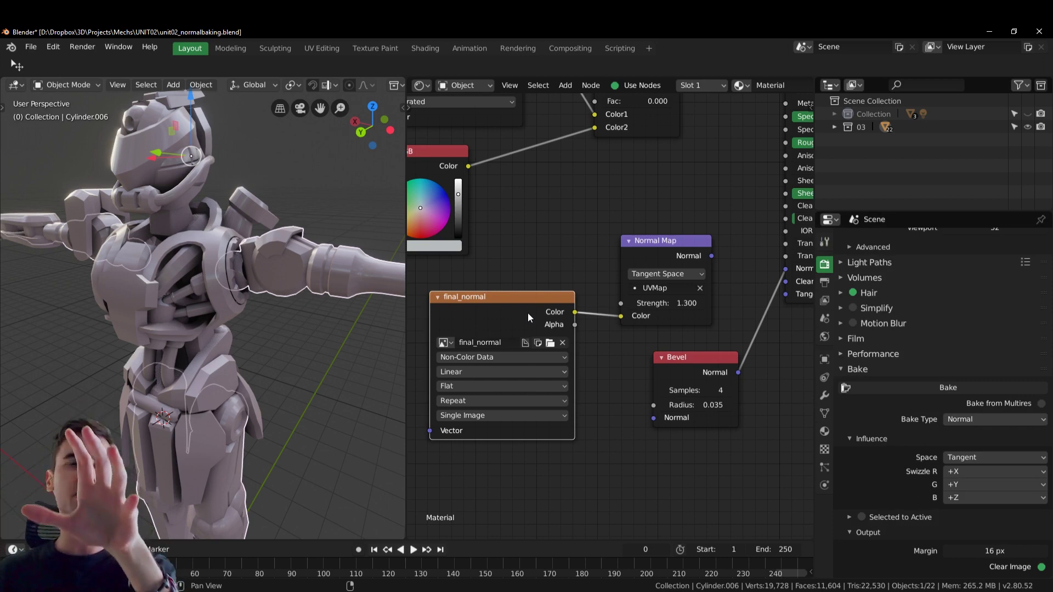
Swap the Bevel link for the Normal Map node (strength 1.300) on the Principled BSDF Normal.
middle_click_drag(525, 307, 451, 317)
left_click_drag(713, 281, 674, 312)
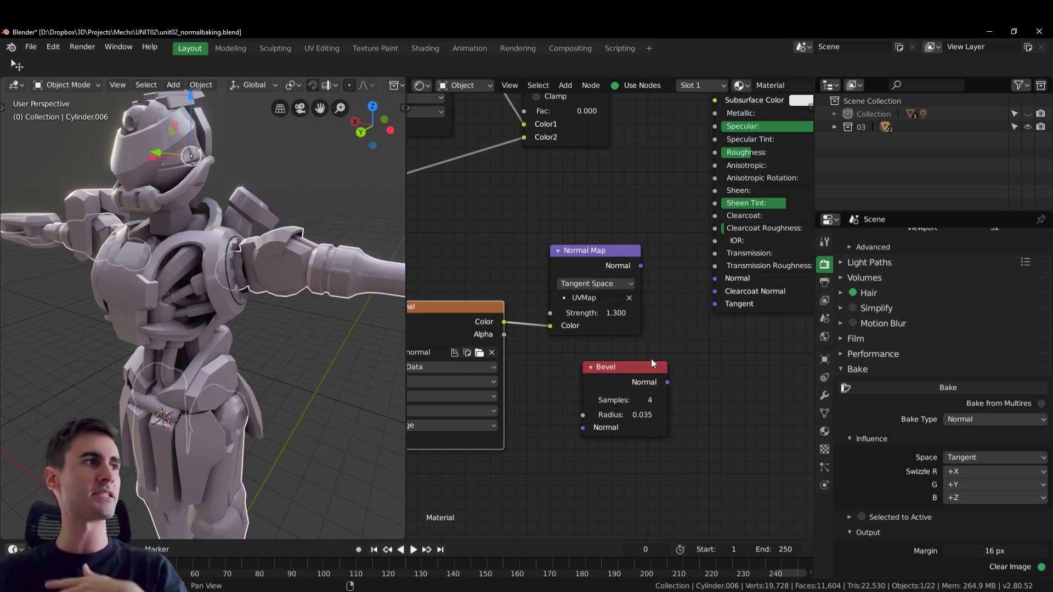
middle_click_drag(618, 194, 654, 191)
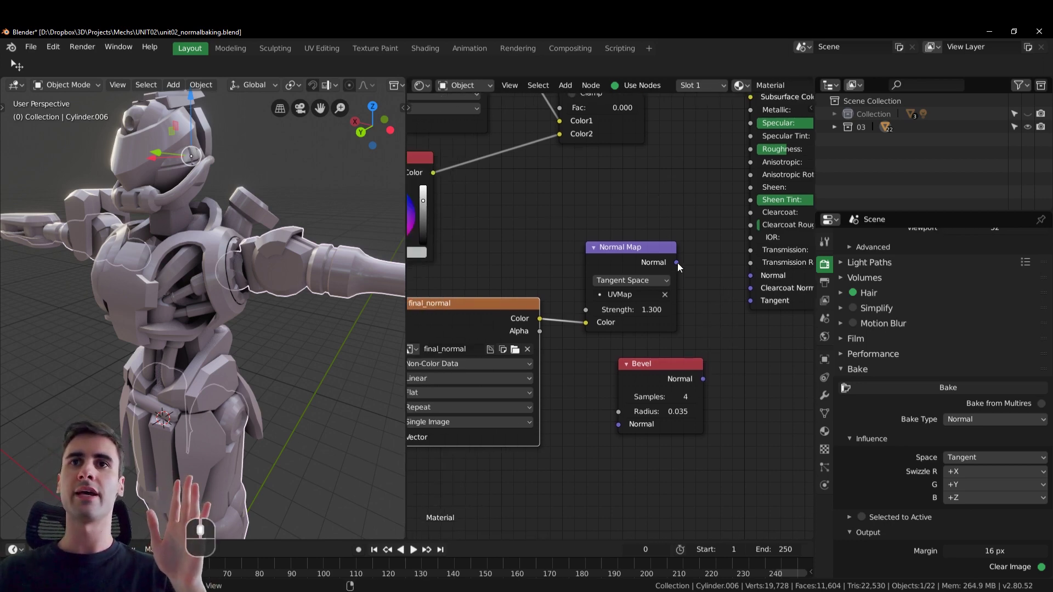
left_click_drag(678, 263, 738, 275)
middle_click_drag(631, 267, 656, 242)
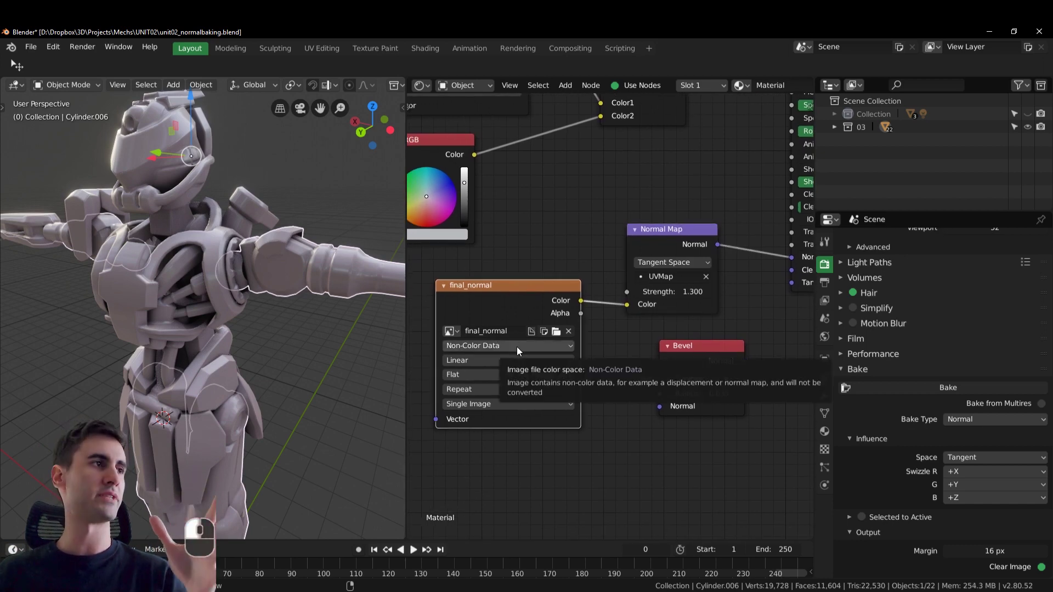
middle_click_drag(720, 230, 699, 315)
left_click(540, 291)
scroll(213, 252, "up", 1)
middle_click_drag(219, 232, 163, 215, "shift")
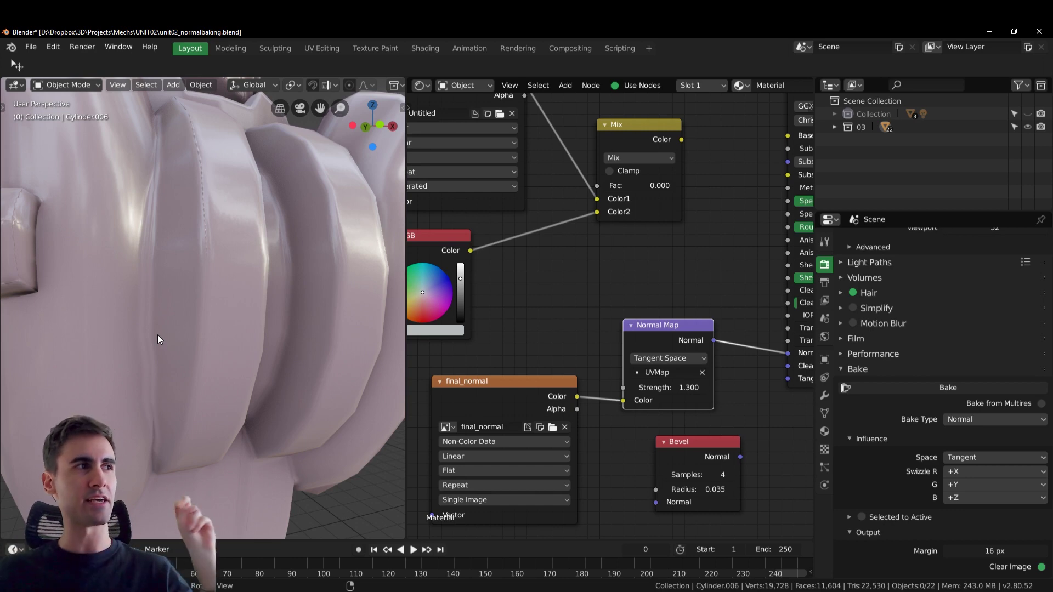
scroll(165, 329, "down", 5)
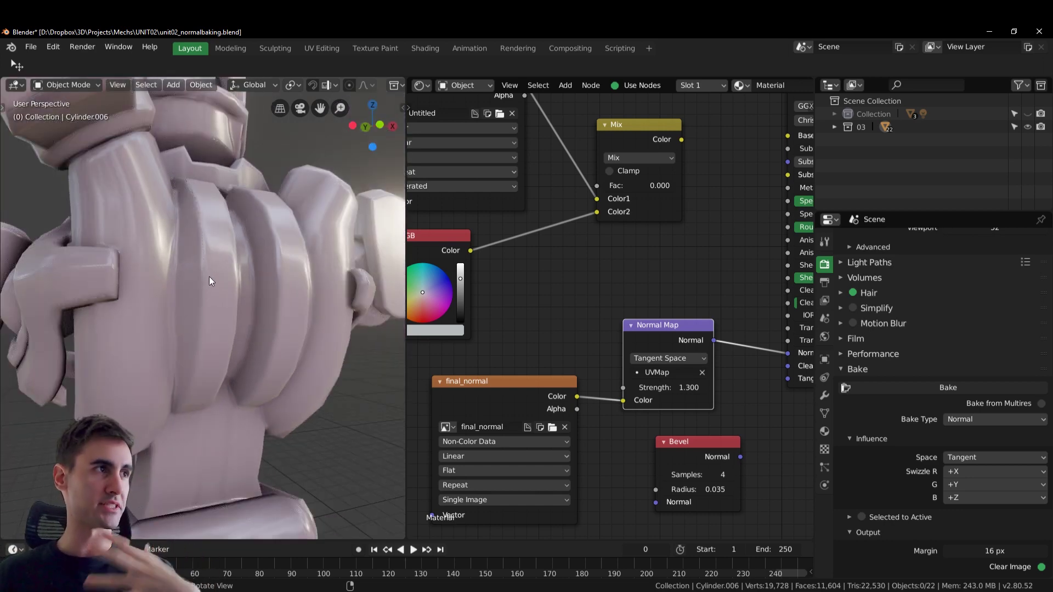
middle_click_drag(676, 393, 655, 387)
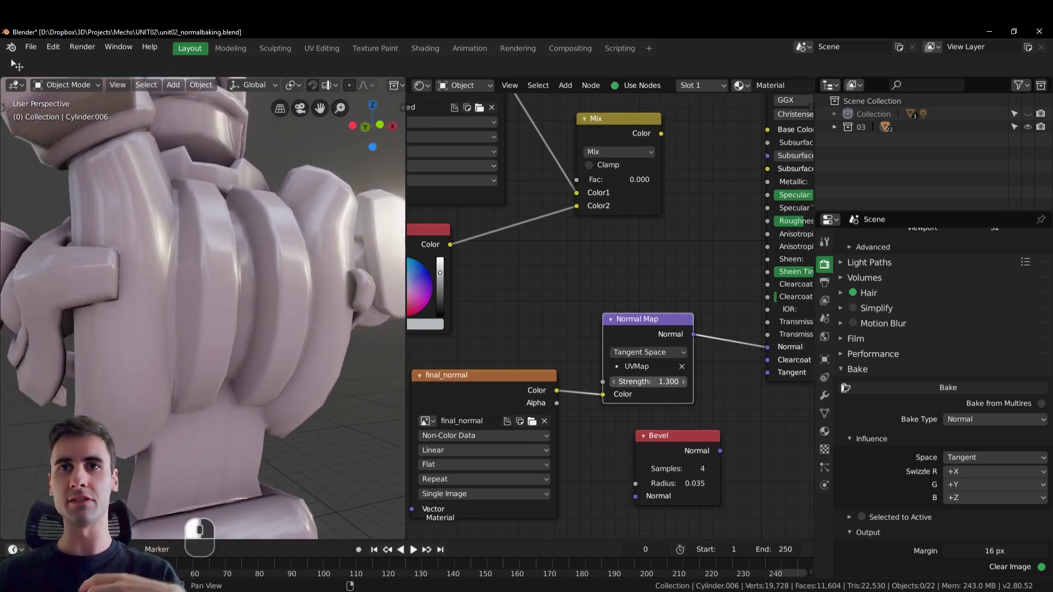
left_click(655, 387)
type("1.3")
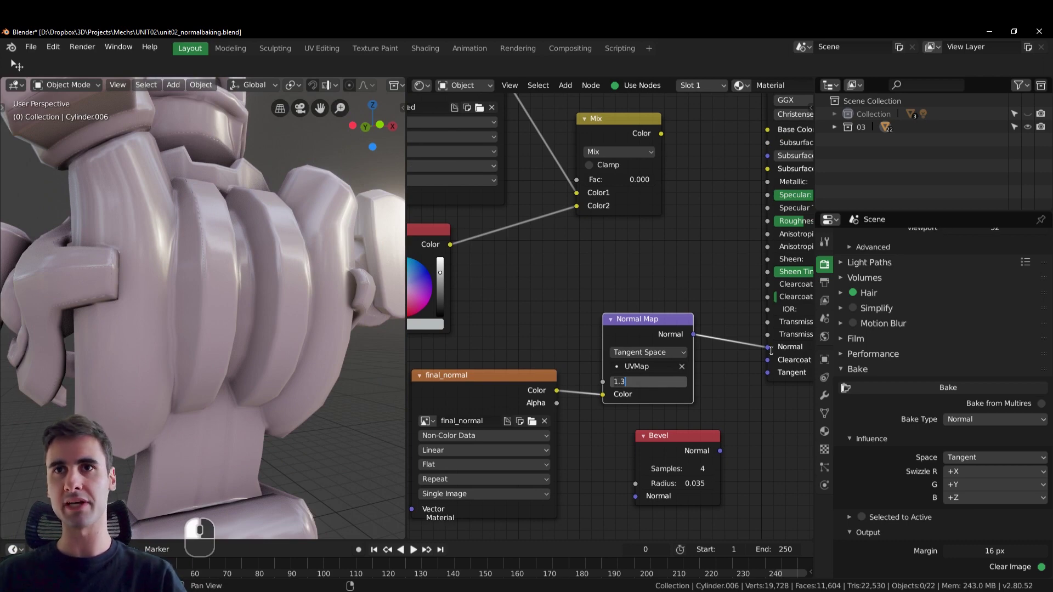
key("Return")
left_click_drag(768, 347, 729, 332)
scroll(184, 279, "up", 5)
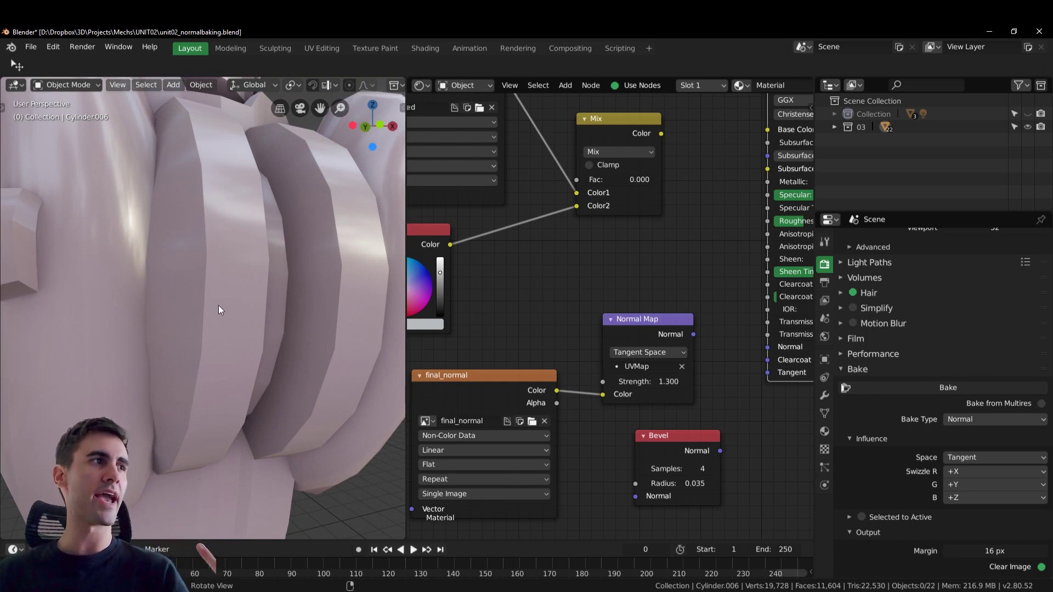
middle_click_drag(675, 343, 621, 348)
left_click_drag(640, 338, 714, 351)
middle_click_drag(164, 211, 137, 269)
middle_click_drag(545, 379, 501, 380)
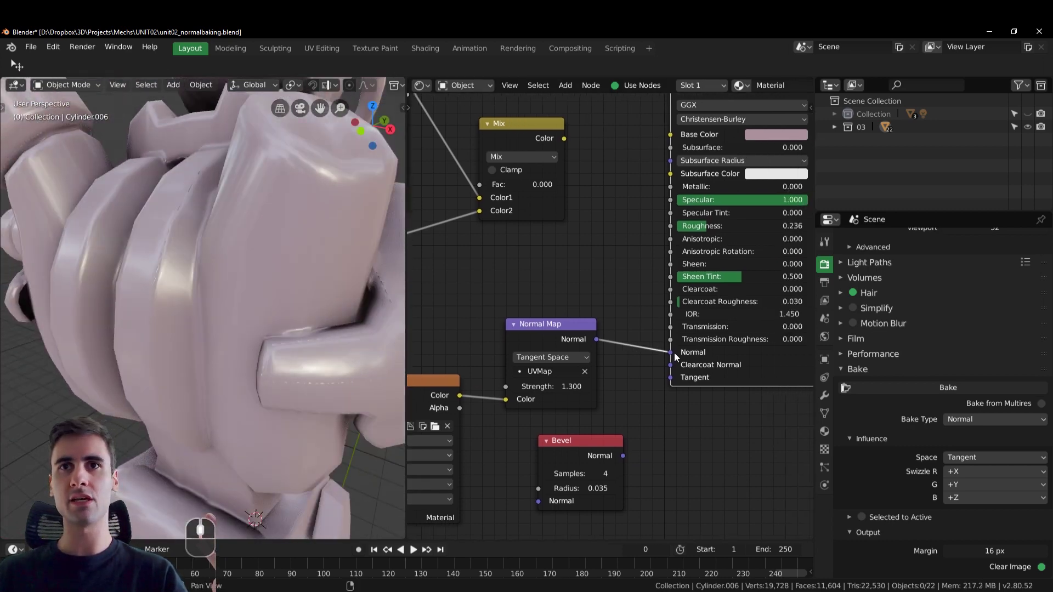
left_click_drag(636, 338, 663, 350)
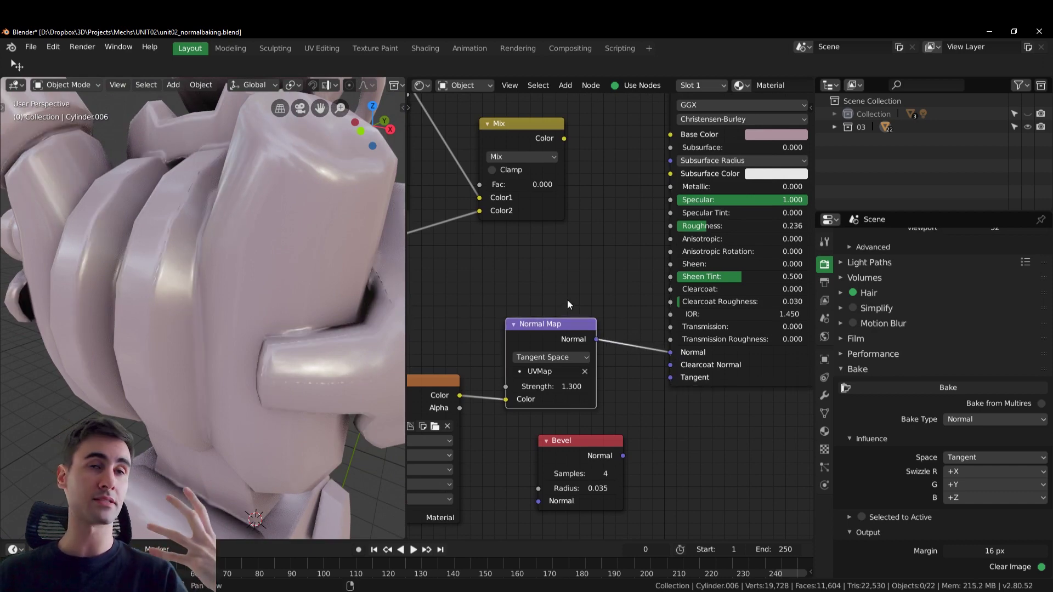
scroll(567, 299, "down", 1)
middle_click_drag(231, 236, 192, 228)
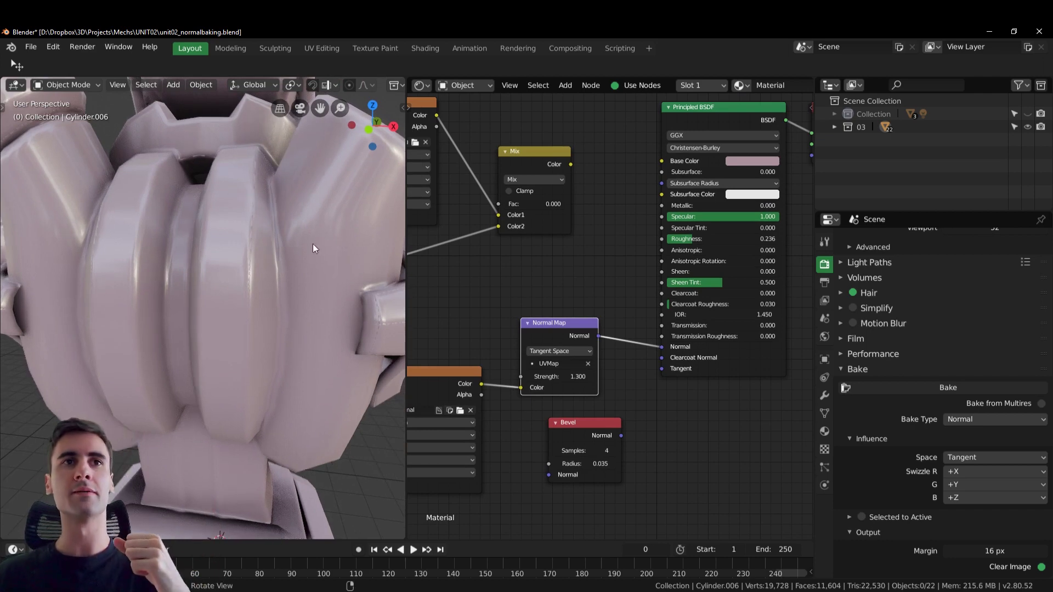
scroll(203, 251, "down", 5)
Select Plane.006 and frame its material's node graph.
middle_click_drag(224, 278, 398, 284)
scroll(487, 328, "down", 2)
middle_click_drag(488, 329, 548, 298)
left_click(173, 318)
scroll(173, 318, "down", 3)
scroll(185, 306, "up", 3)
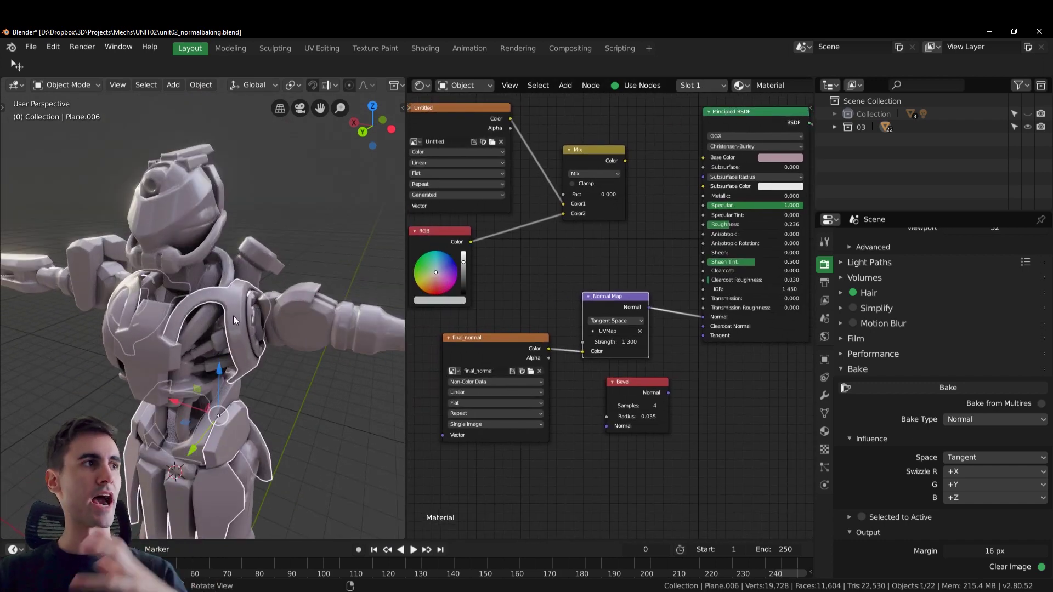
middle_click_drag(521, 304, 574, 279)
scroll(567, 299, "up", 1)
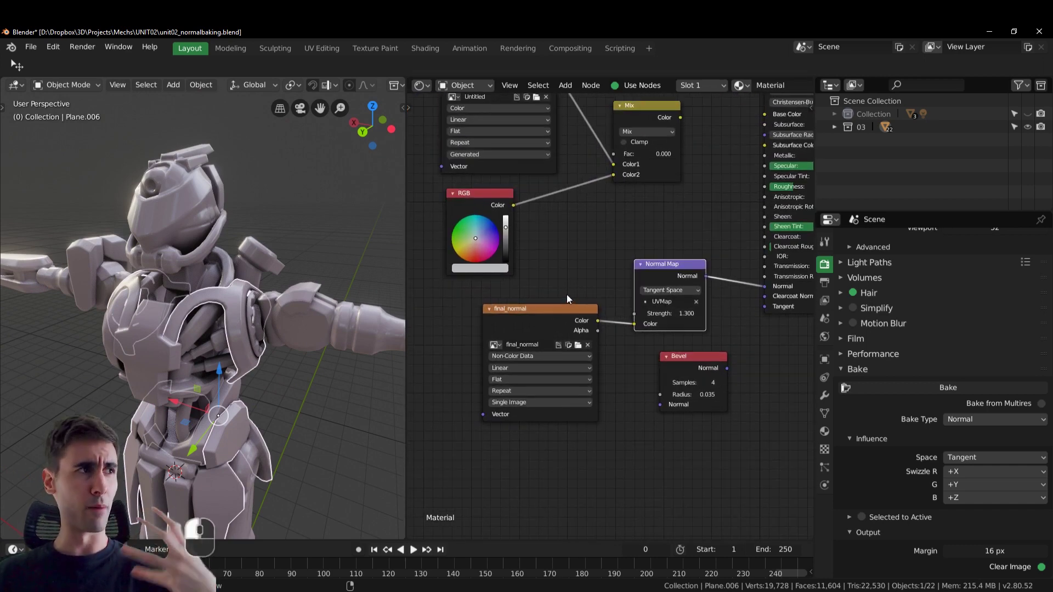
Duplicate the final_normal Image Texture node and place the copy beneath the original.
left_click(545, 316)
middle_click_drag(537, 314, 527, 270)
key("shift+d")
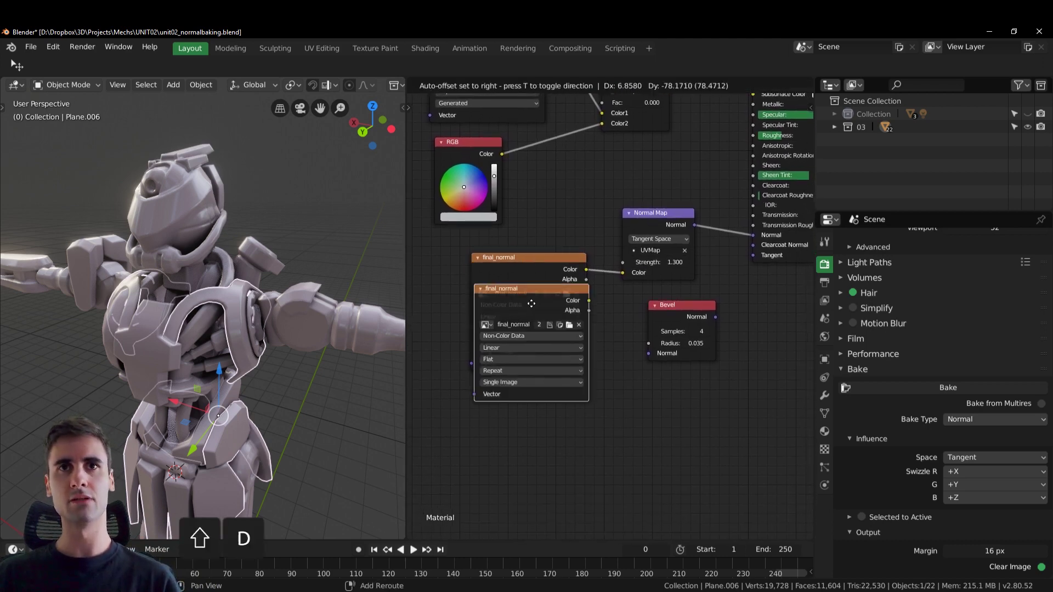
left_click(531, 389)
left_click_drag(540, 388, 542, 396)
Load Material_Normal_OpenGL.png from the UNIT02 textures folder into the duplicated image node.
left_click(573, 422)
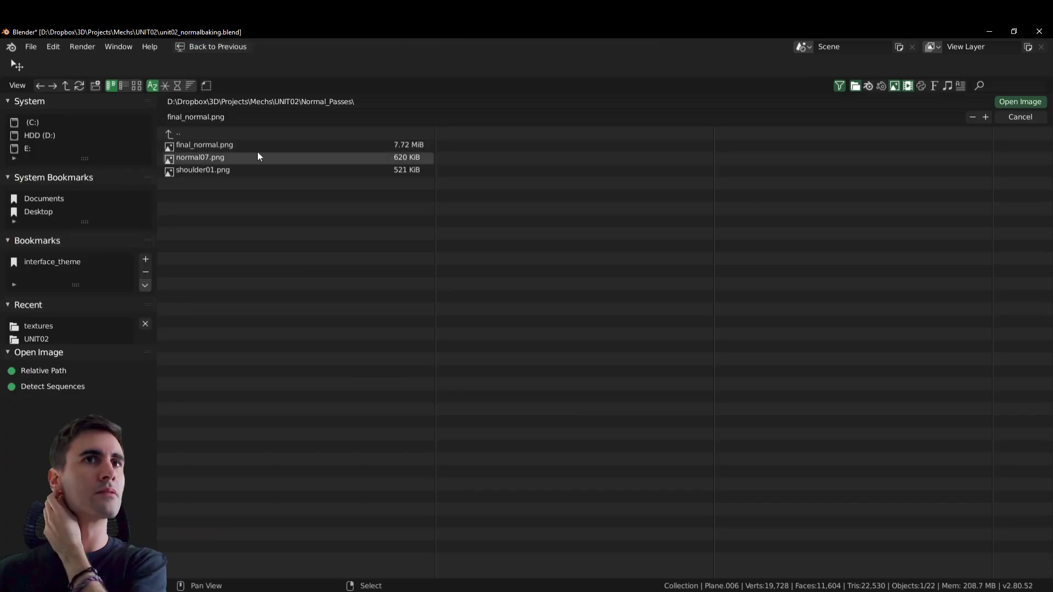
left_click(222, 134)
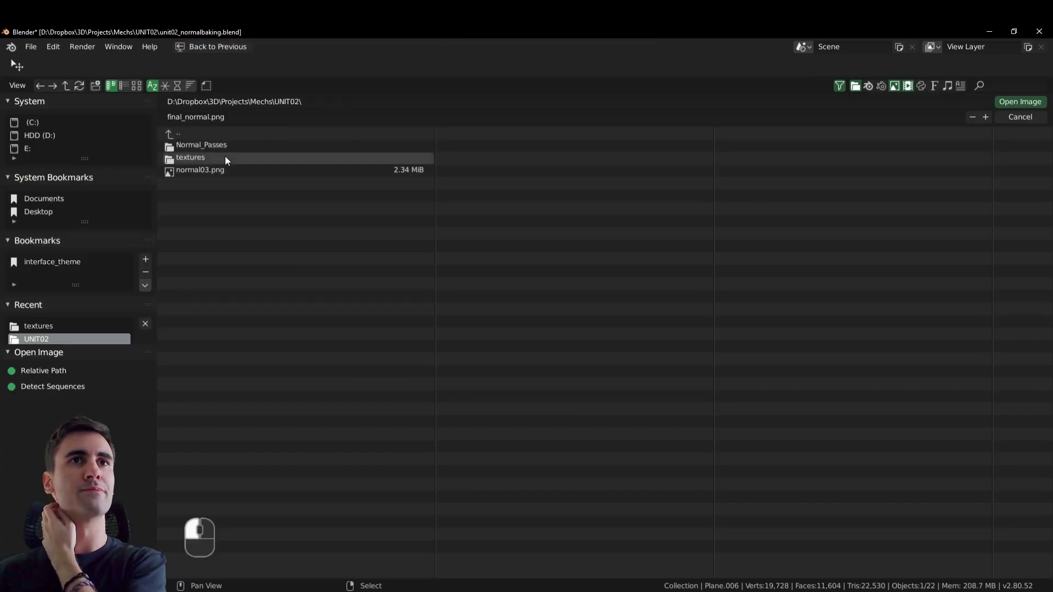
left_click(225, 157)
left_click(224, 145)
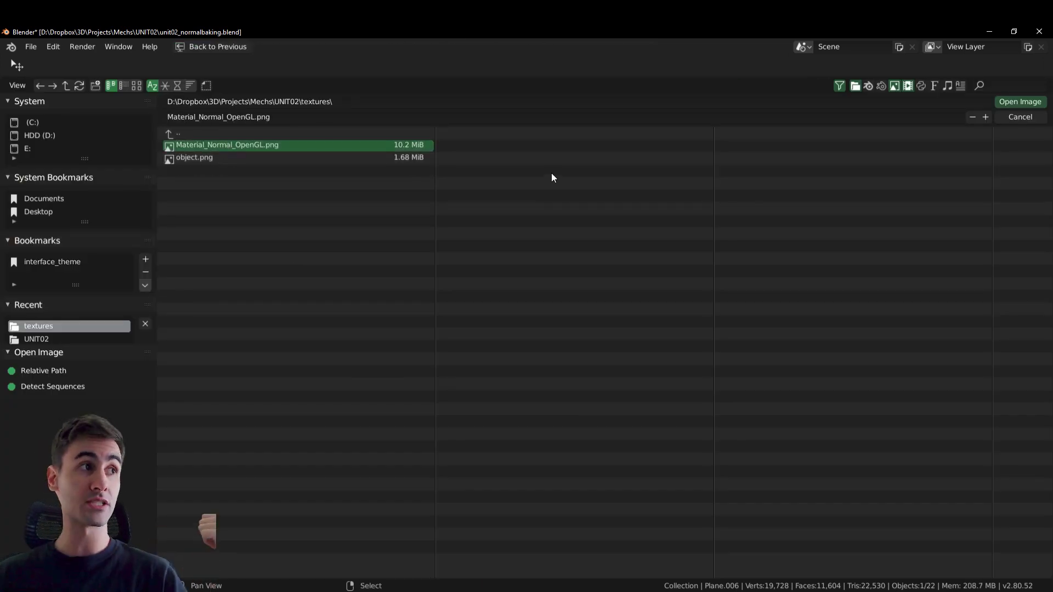
left_click(1011, 101)
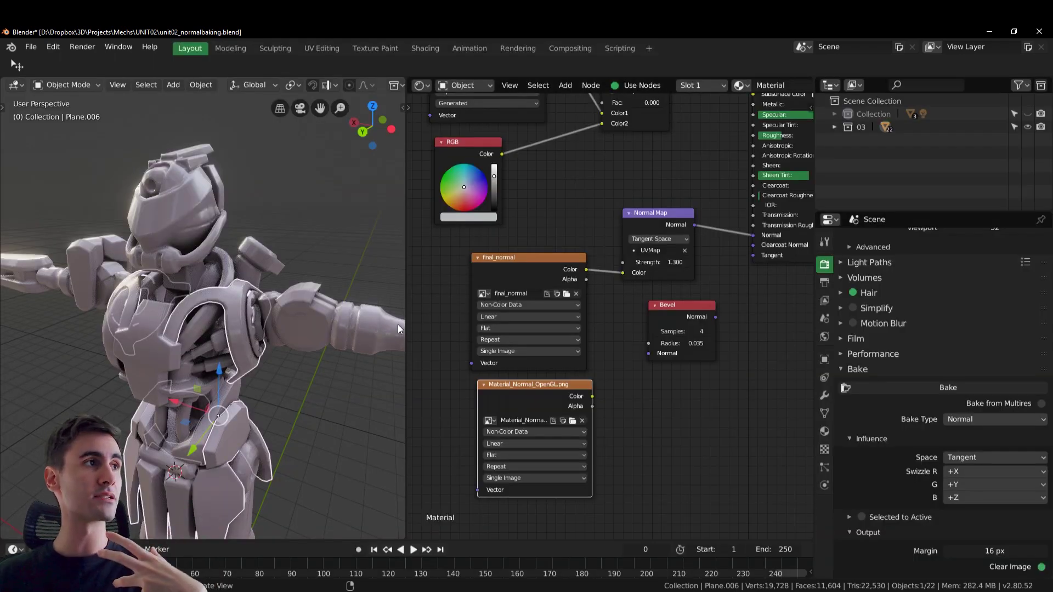
Link the Material_Normal_OpenGL.png image's Color output into the Normal Map node's Color input.
scroll(225, 295, "up", 4)
middle_click_drag(223, 295, 188, 289)
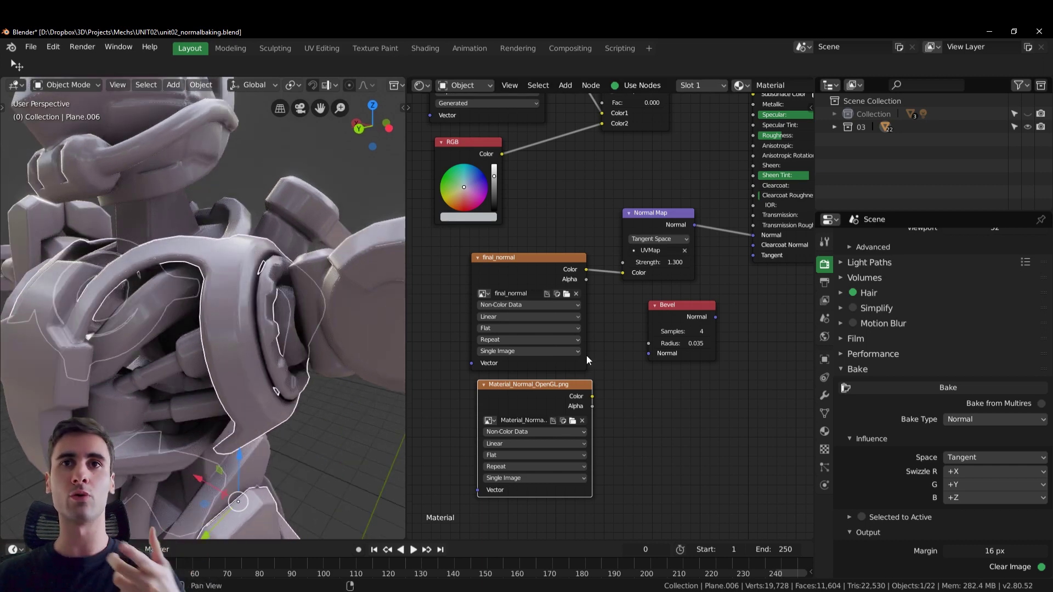
middle_click_drag(586, 361, 570, 384)
left_click_drag(576, 419, 606, 296)
middle_click_drag(206, 325, 160, 325)
Compare shading by swapping the Normal Map input to final_normal and back to Material_Normal_OpenGL.png.
key("alt+a")
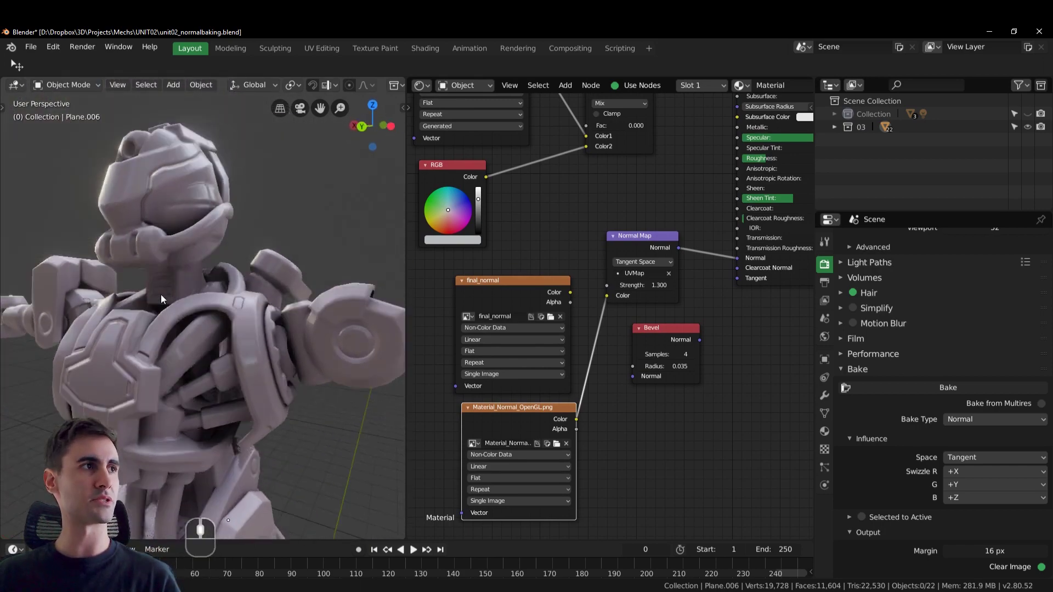
middle_click_drag(166, 351, 209, 312, "shift")
scroll(209, 311, "up", 4)
scroll(209, 312, "down", 3)
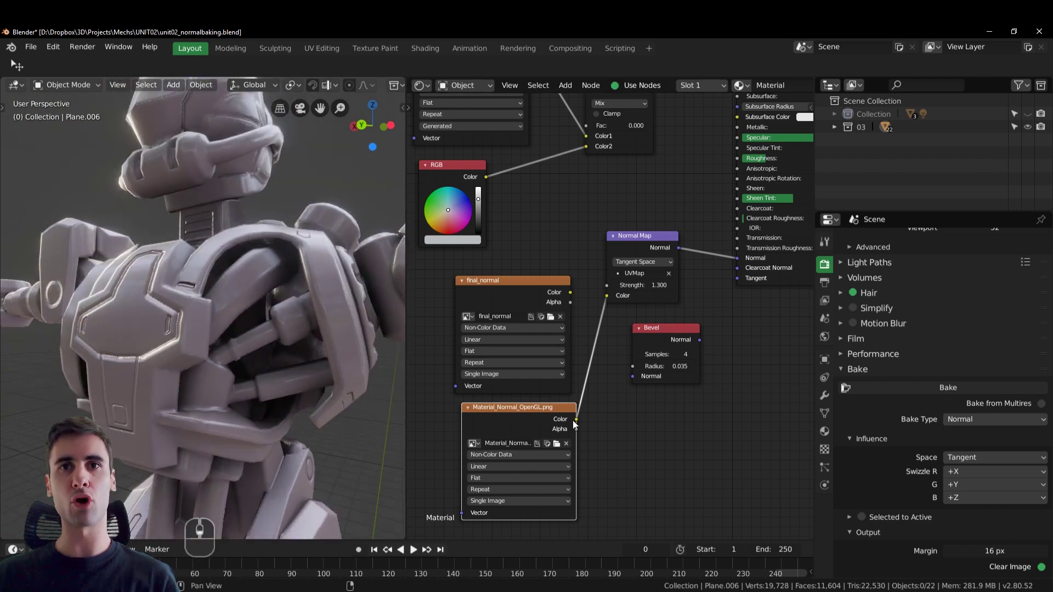
key("g")
left_click(529, 408)
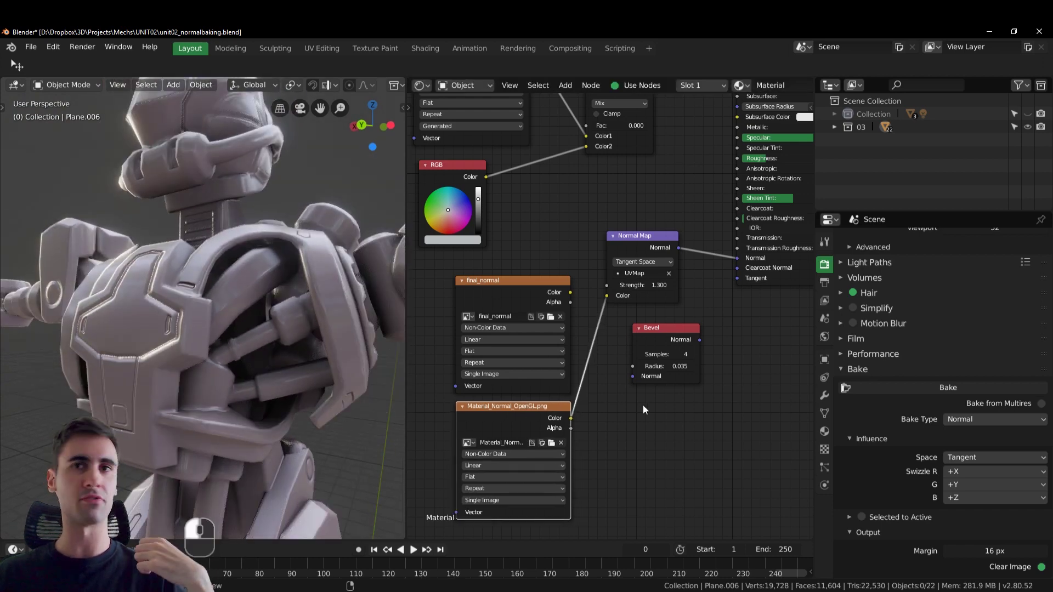
left_click_drag(571, 292, 604, 293)
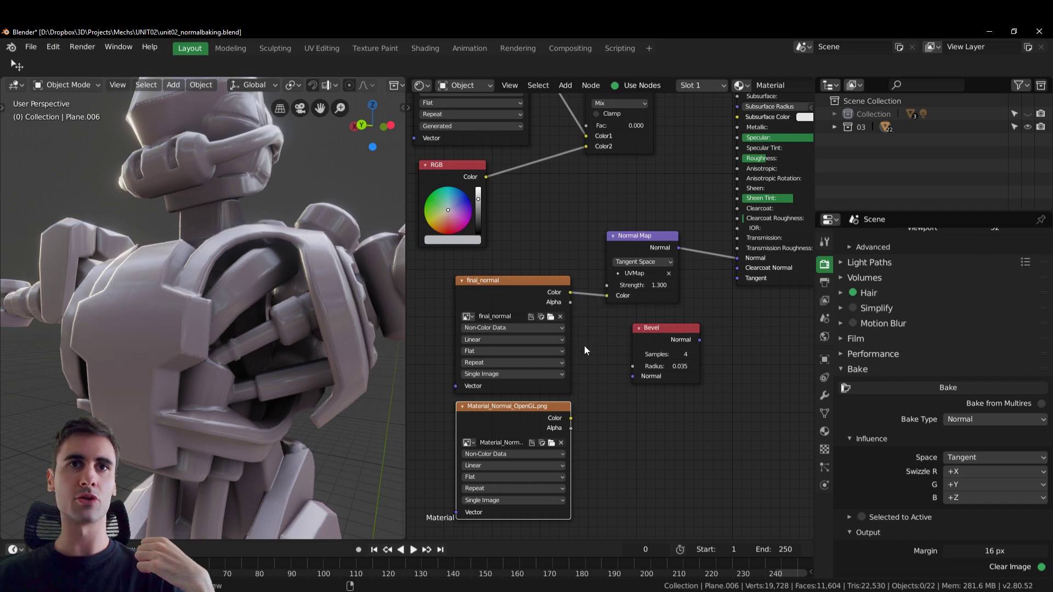
left_click_drag(572, 418, 606, 295)
middle_click_drag(247, 290, 230, 314)
scroll(232, 315, "down", 1)
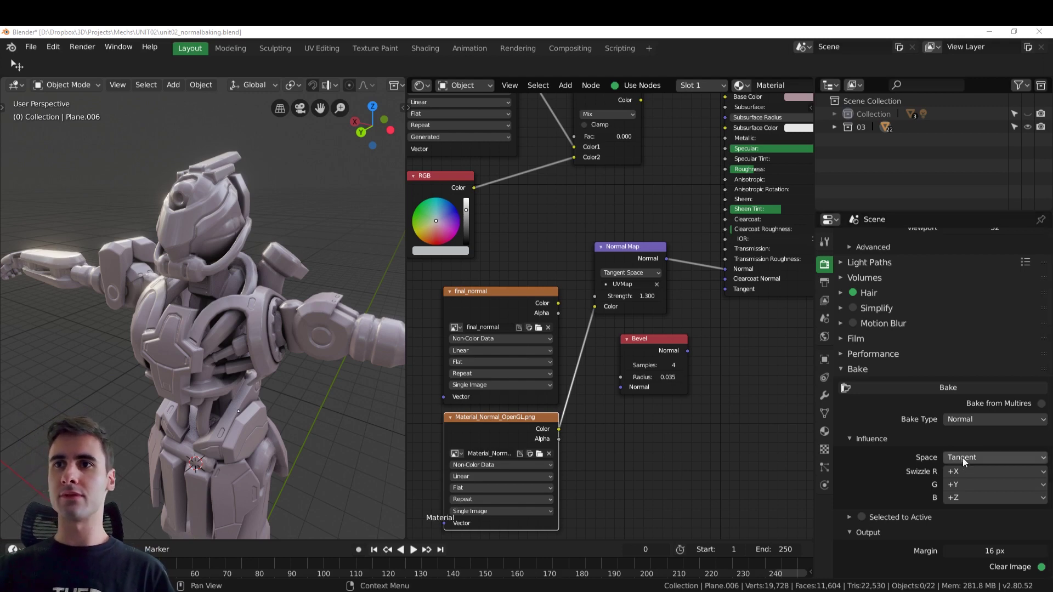
Switch the bake normal Space to Object and orbit the mech's shoulder to inspect the result.
left_click(965, 459)
left_click(973, 473)
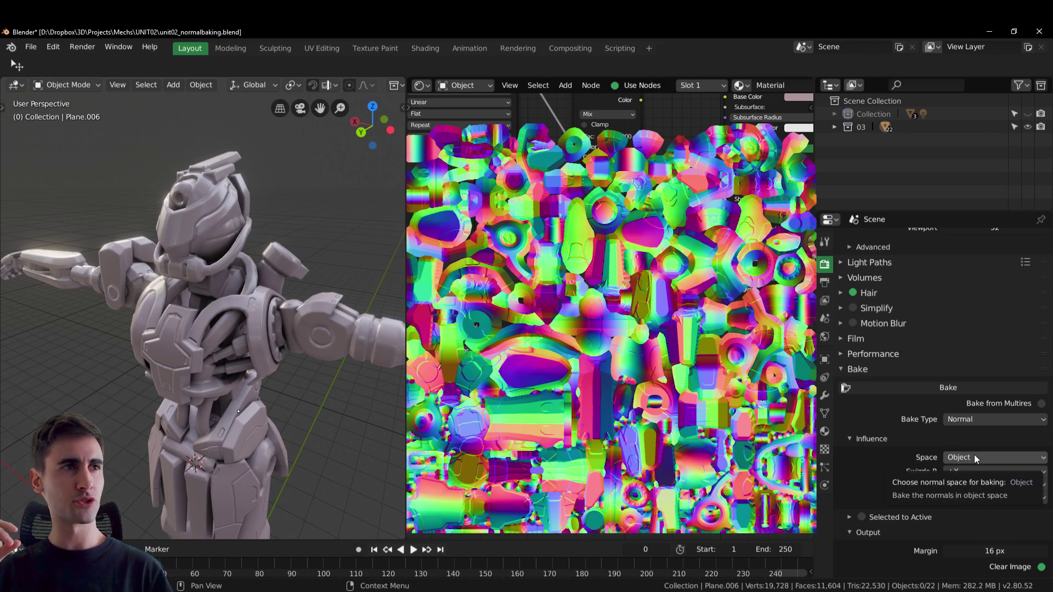
scroll(305, 312, "up", 8)
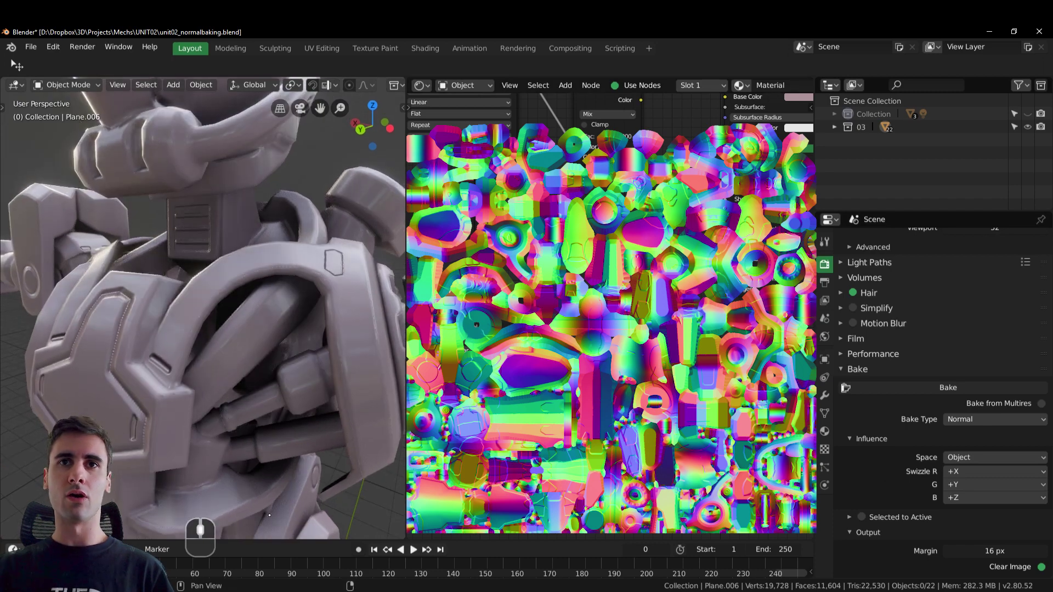
left_click_drag(724, 271, 691, 283)
middle_click_drag(290, 292, 209, 279)
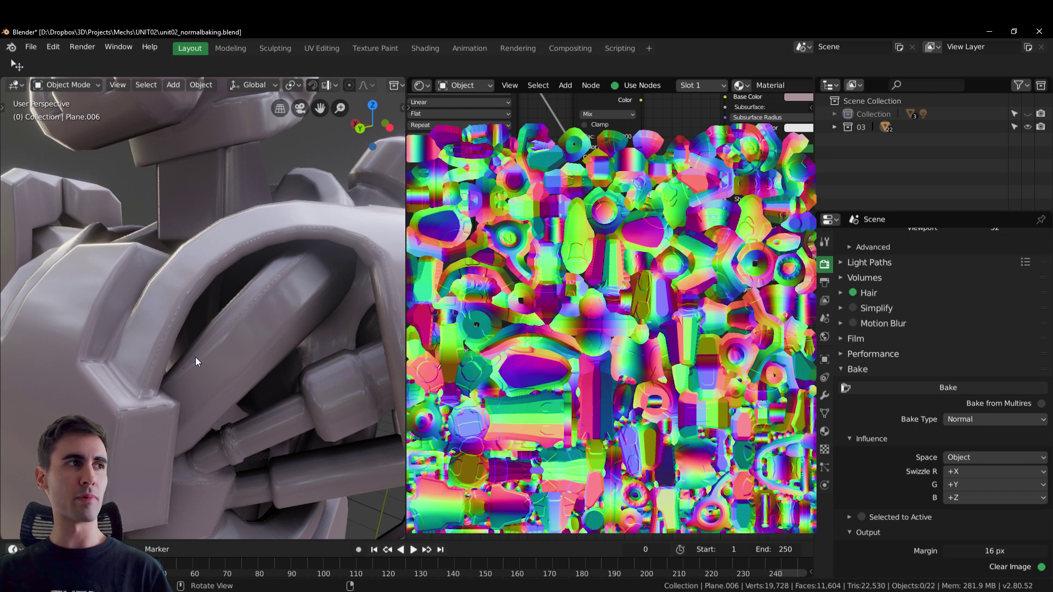
middle_click_drag(196, 357, 212, 340)
middle_click_drag(287, 356, 232, 285)
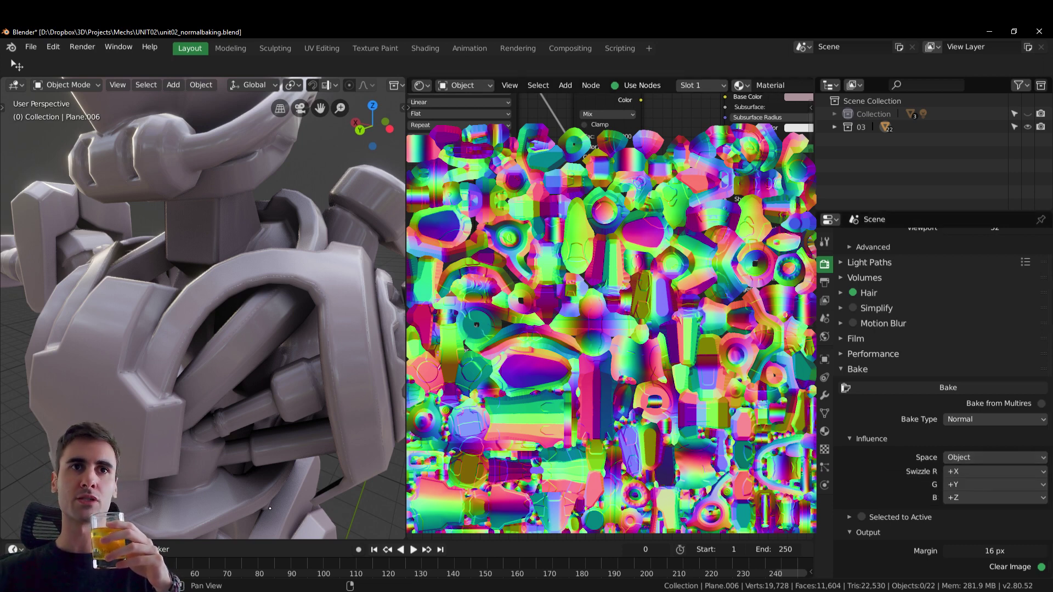
middle_click_drag(259, 323, 259, 322)
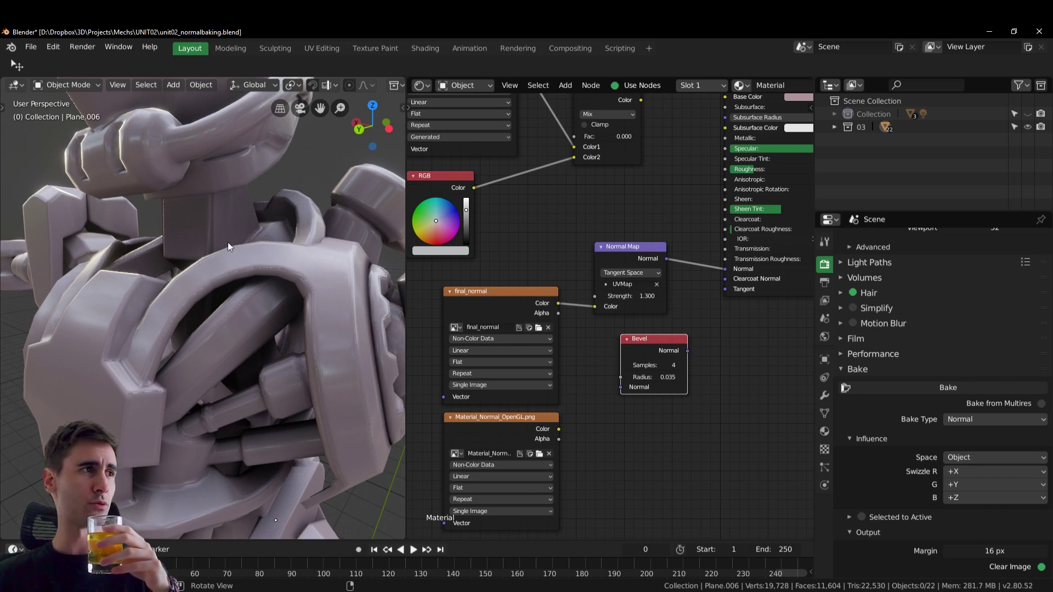
Set the bake normal Space back to Tangent and orbit the mech to review the shading.
left_click(948, 459)
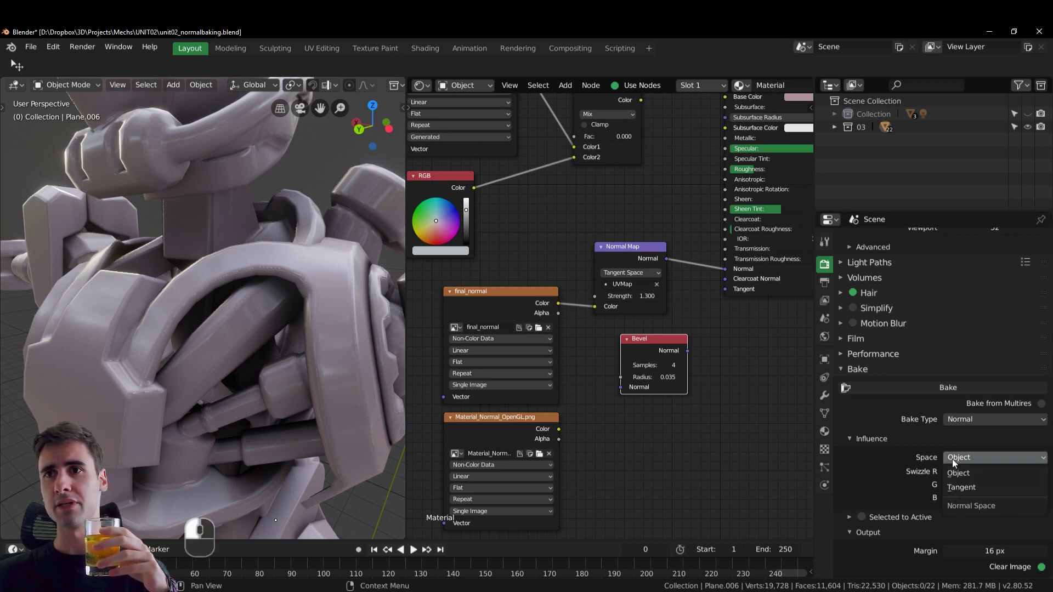
left_click(952, 458)
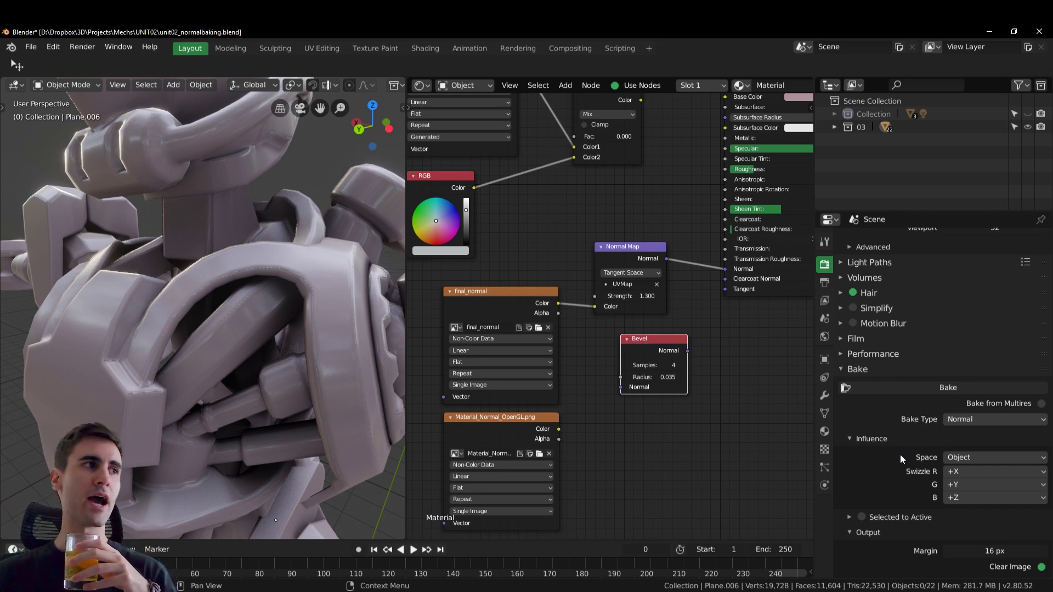
left_click(1025, 457)
left_click(970, 471)
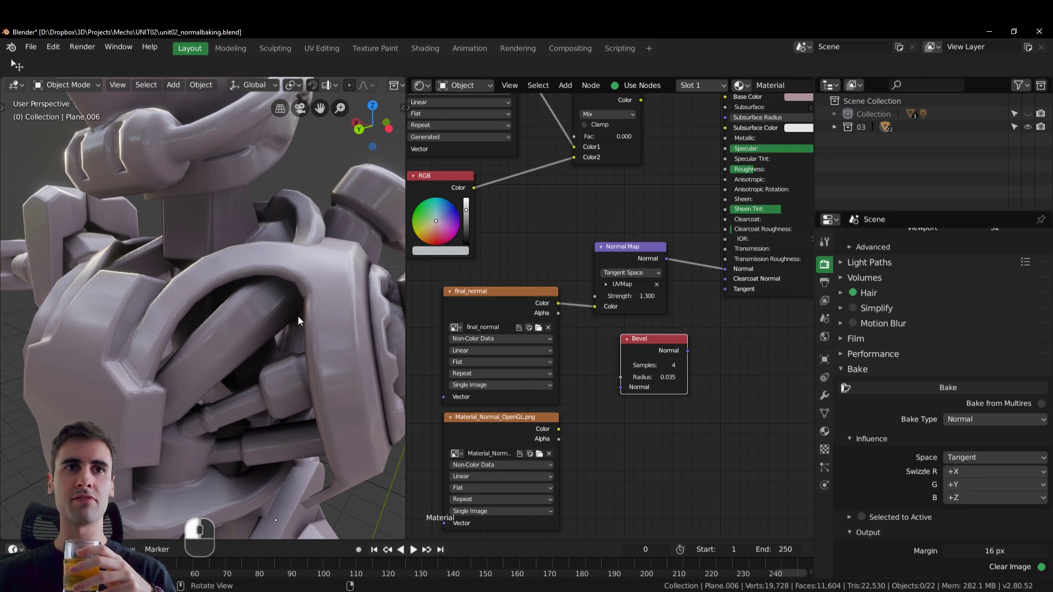
middle_click_drag(297, 316, 204, 273)
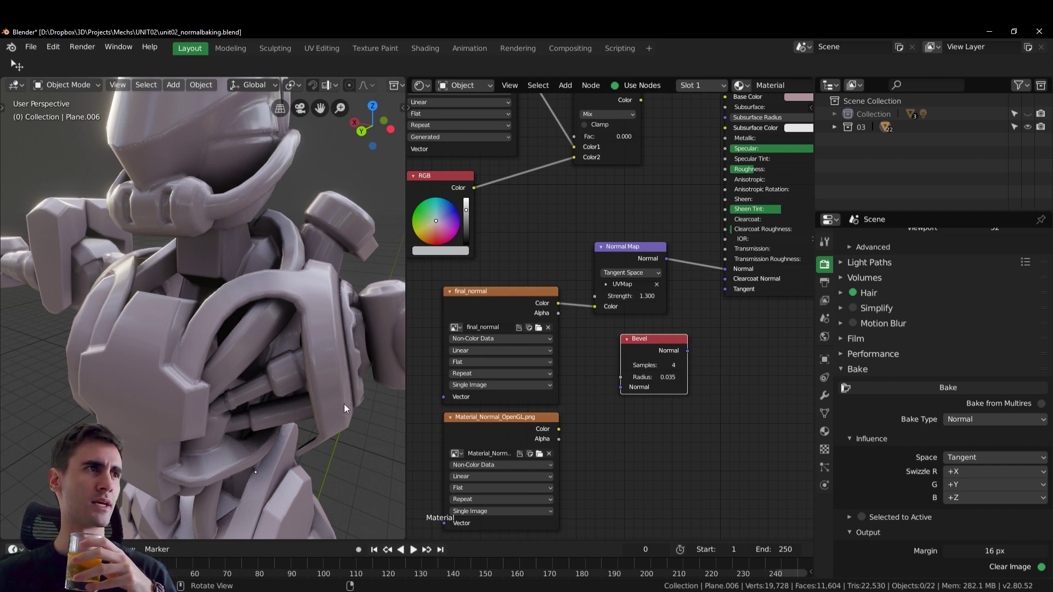
middle_click_drag(423, 284, 448, 274)
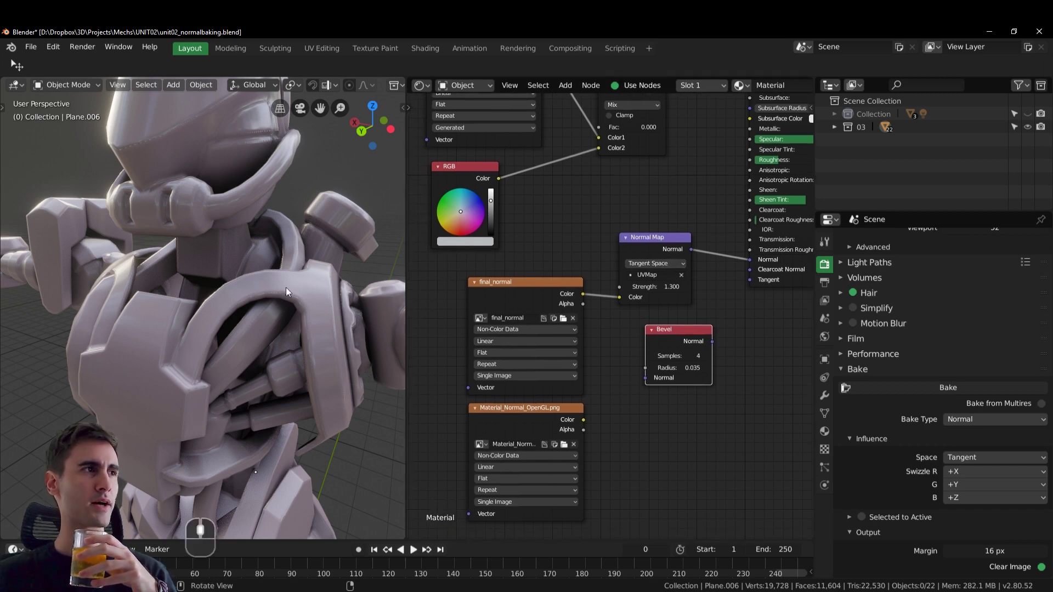
middle_click_drag(325, 288, 246, 295)
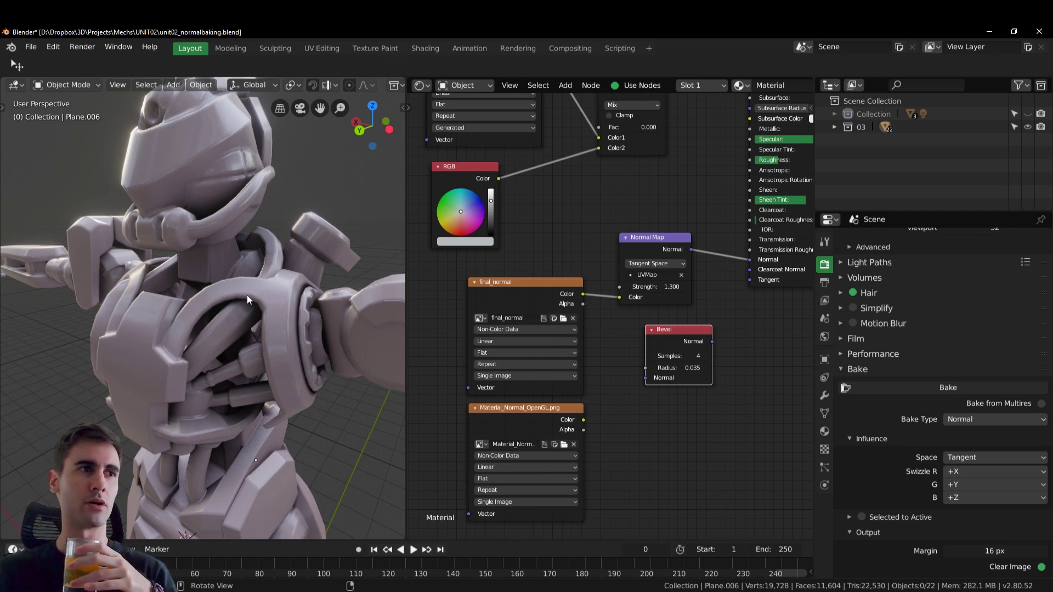
left_click(467, 89)
left_click(420, 85)
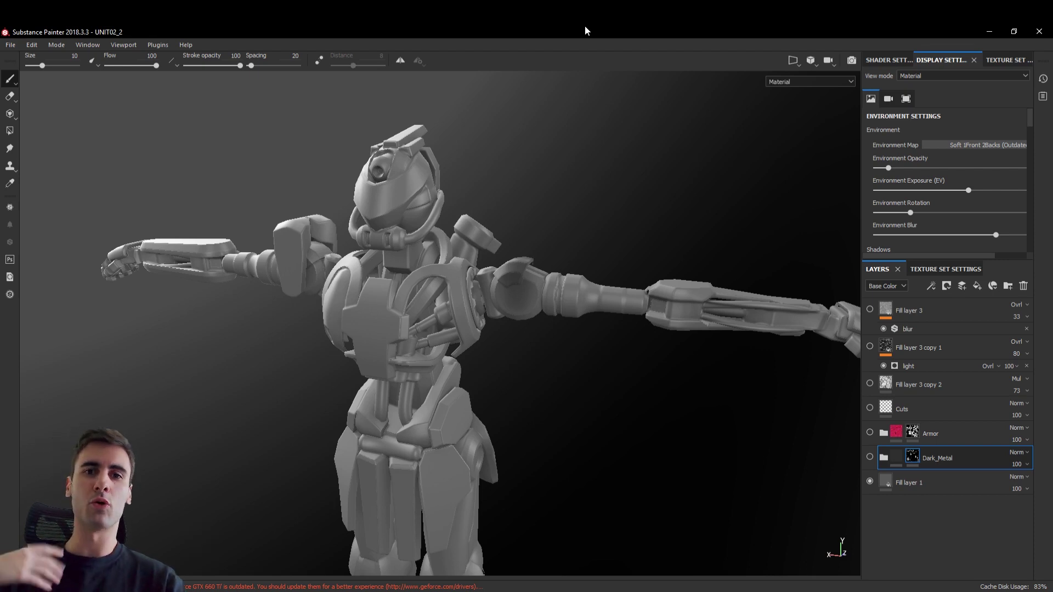
Review the texture set's mesh maps, with final_normal as normal, plus its shader and display settings.
left_click(944, 269)
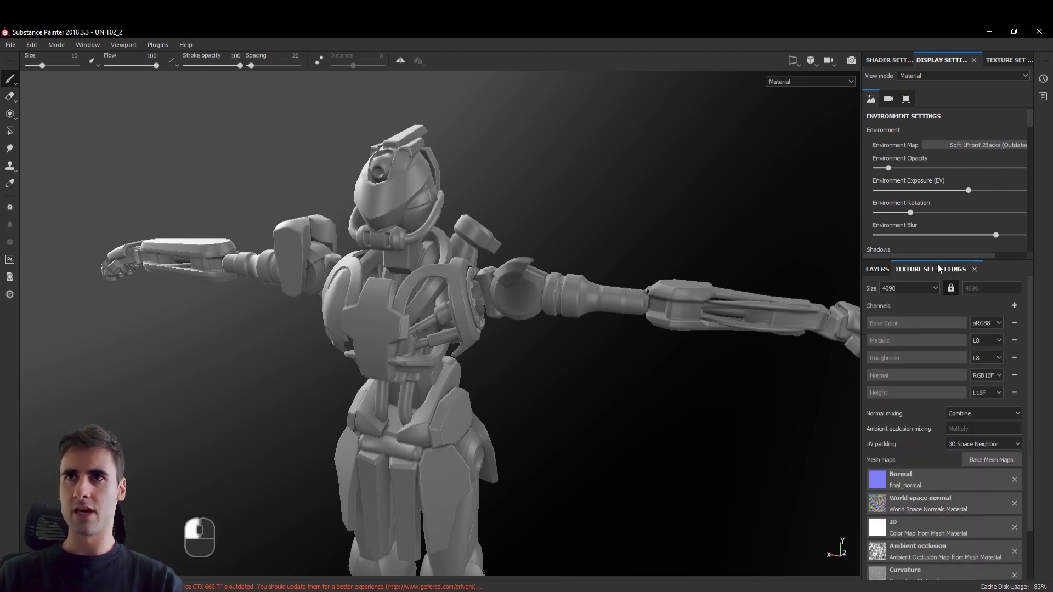
scroll(902, 392, "down", 2)
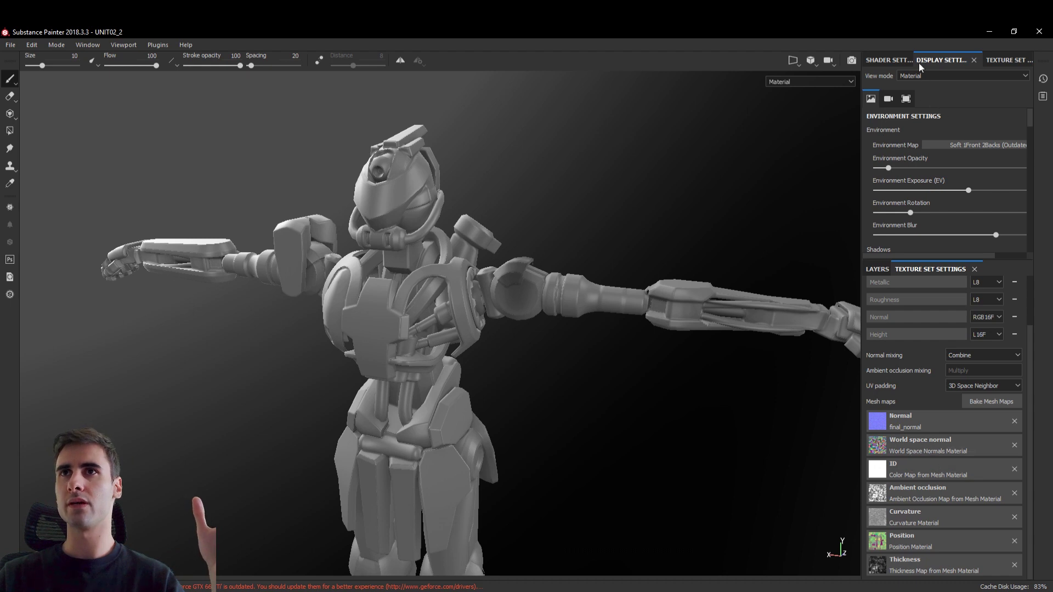
left_click(887, 55)
left_click(1002, 58)
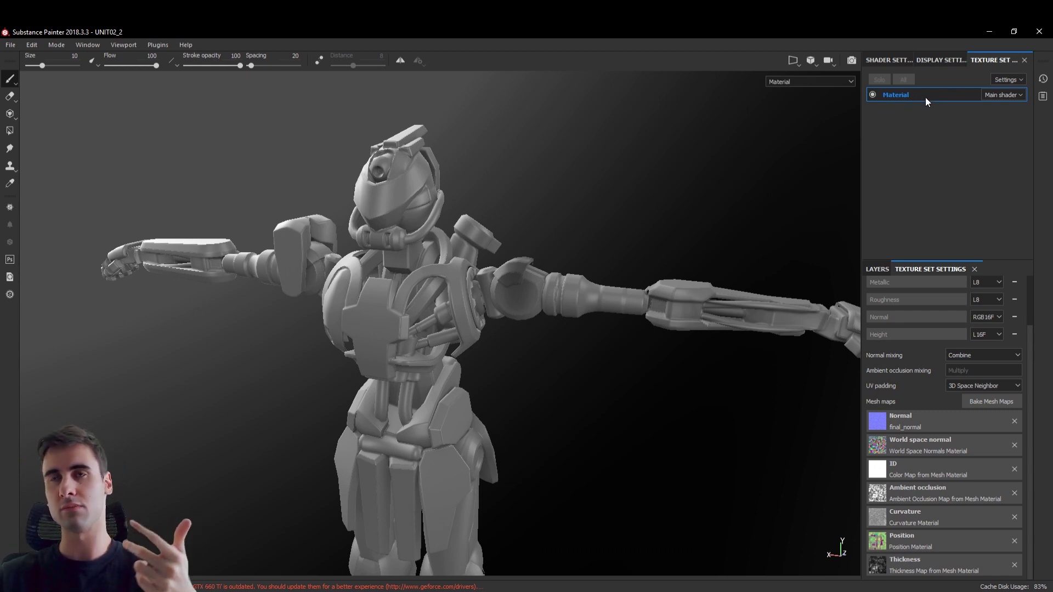
left_click(933, 58)
left_click(894, 59)
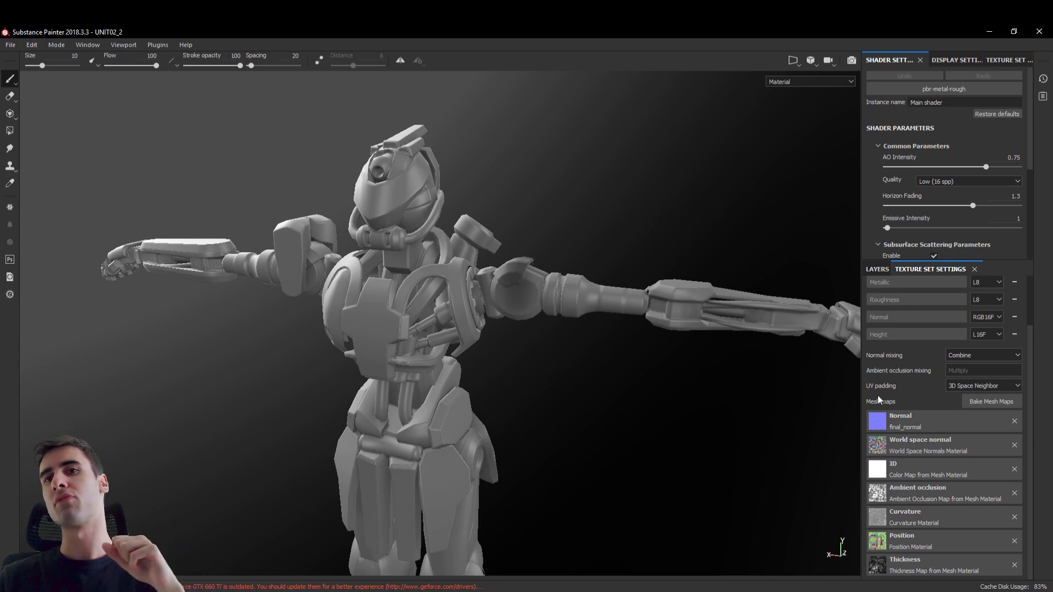
Orbit around the grey mech's head and upper body, then return to the layer stack.
scroll(422, 220, "up", 5)
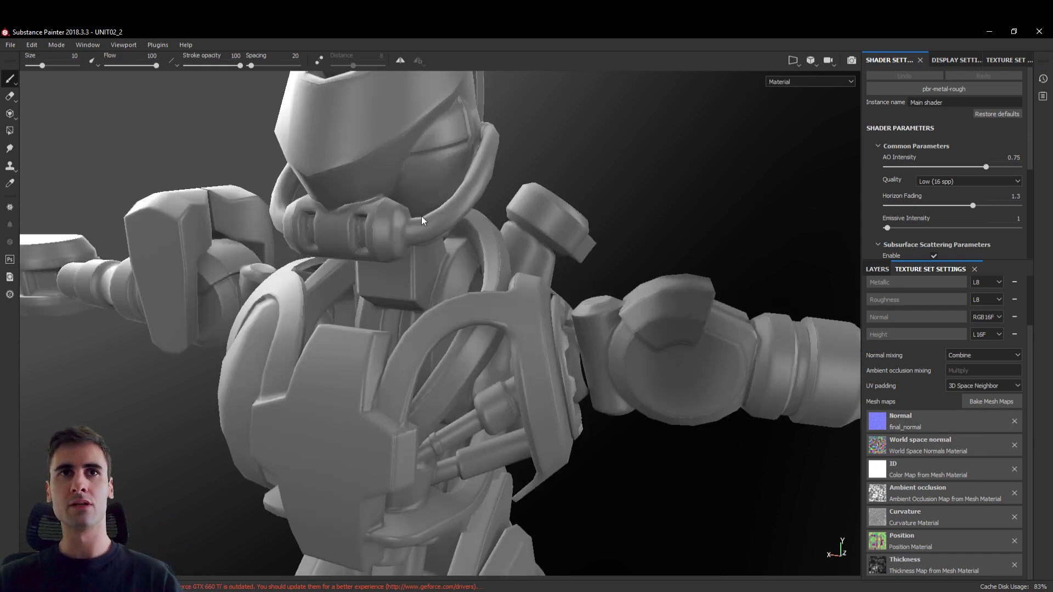
left_click_drag(421, 220, 353, 216, "alt")
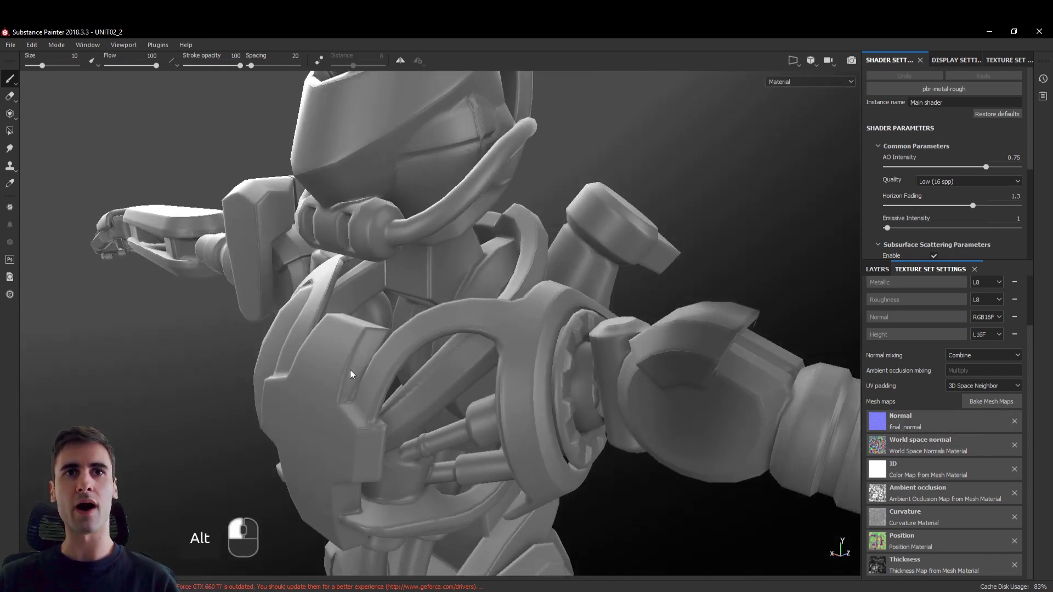
scroll(384, 367, "down", 5)
left_click_drag(419, 389, 459, 357, "alt")
left_click(874, 269)
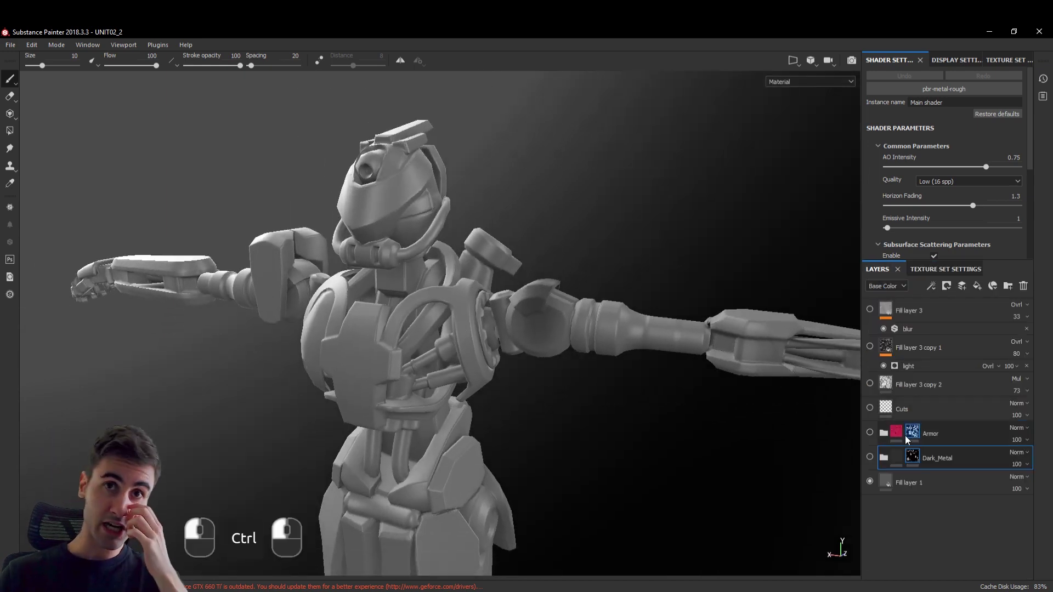
Select Fill layer 1 and bring up its fill properties, toggling the metal channel on and off.
mouse_move(894, 435)
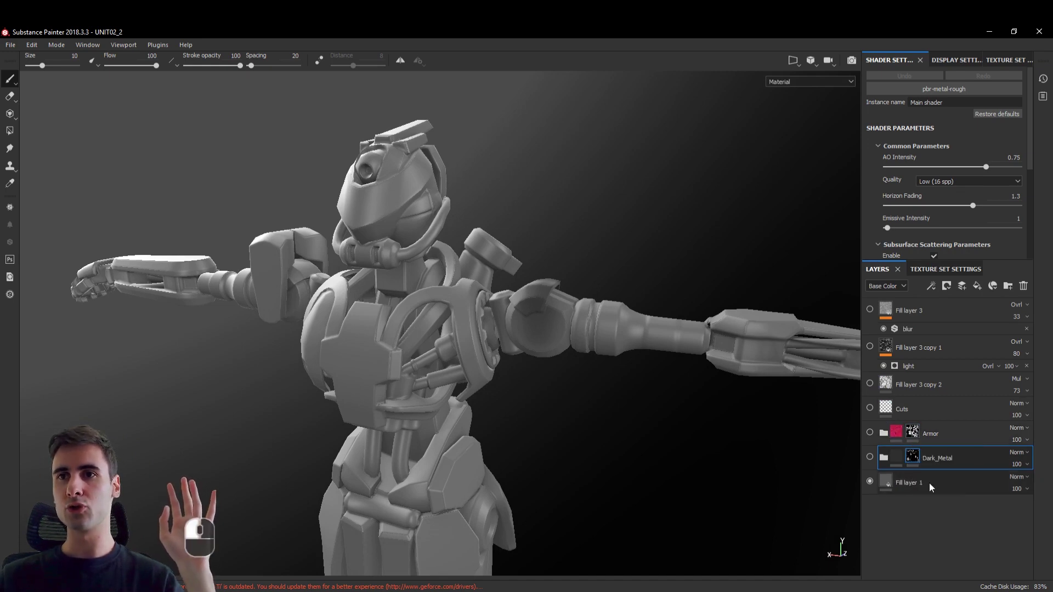
left_click(933, 482)
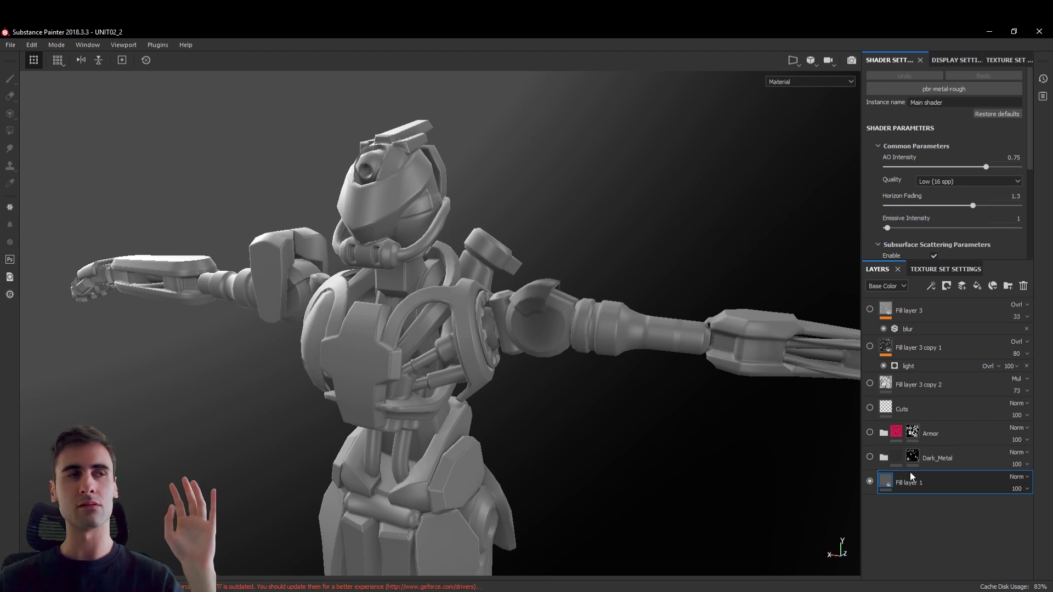
left_click_drag(712, 28, 683, 179)
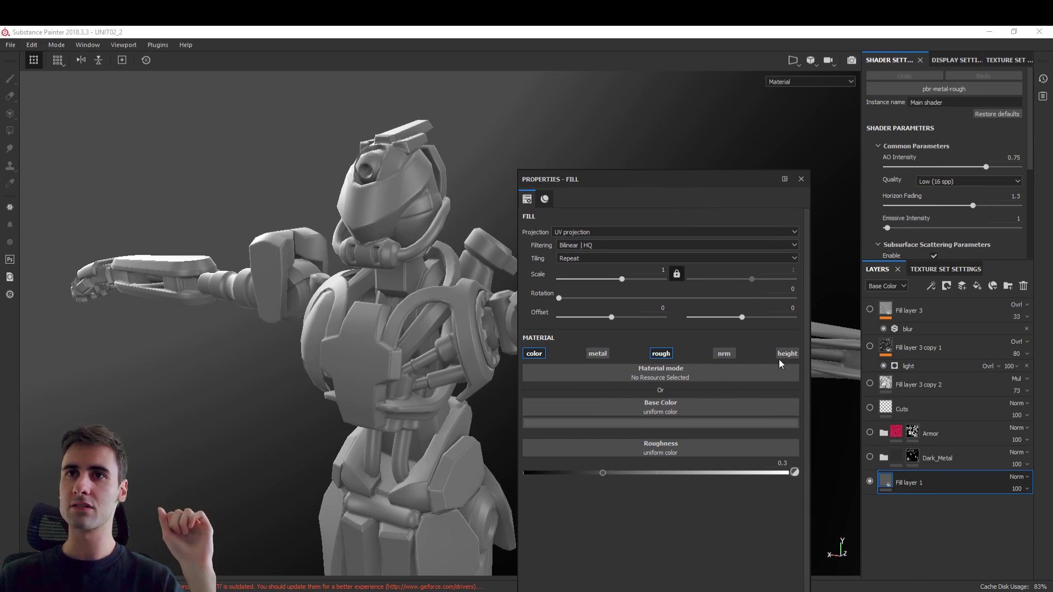
left_click(597, 354)
left_click(597, 354)
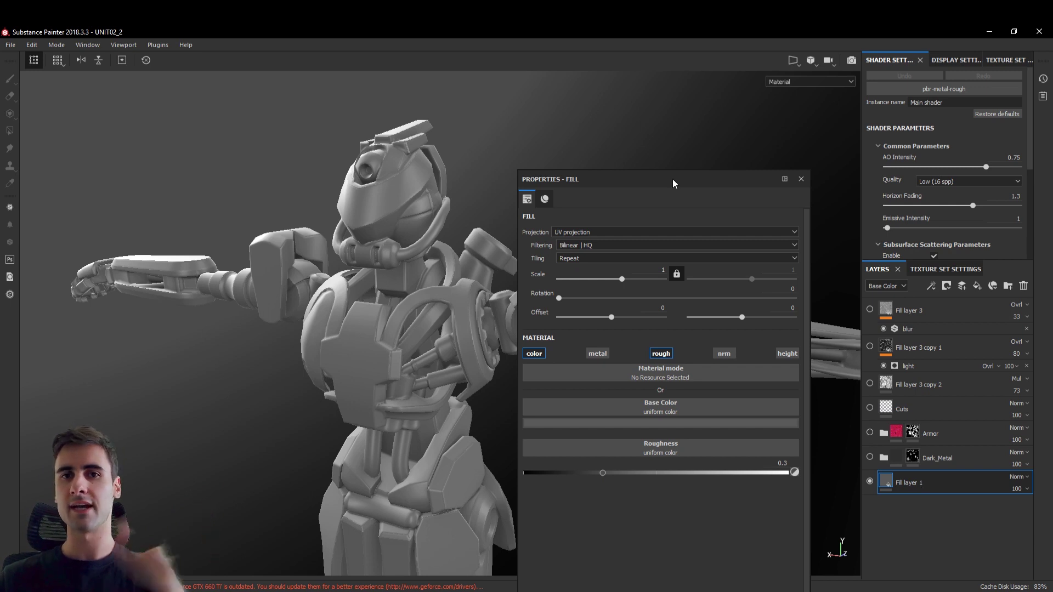
Move the floating fill properties window off the mech onto another screen.
left_click_drag(672, 179, 0, 139)
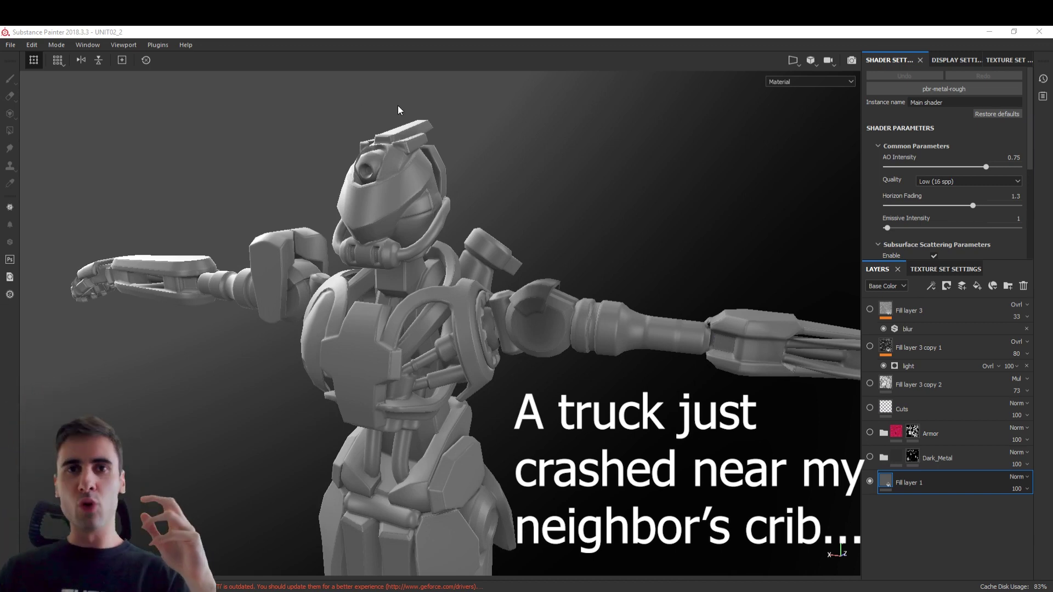
left_click(934, 445)
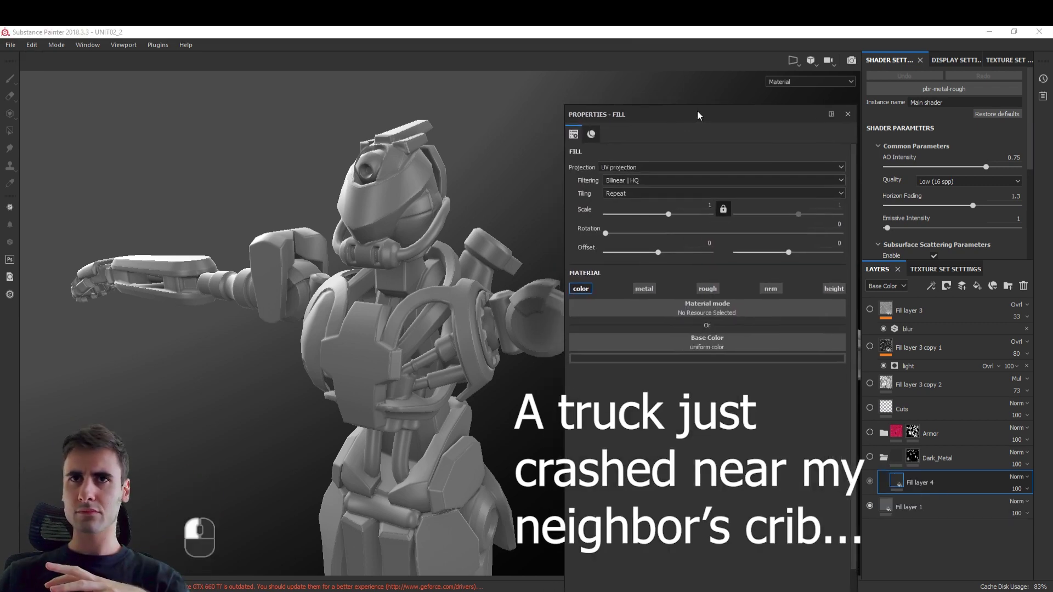
left_click_drag(696, 110, 692, 106)
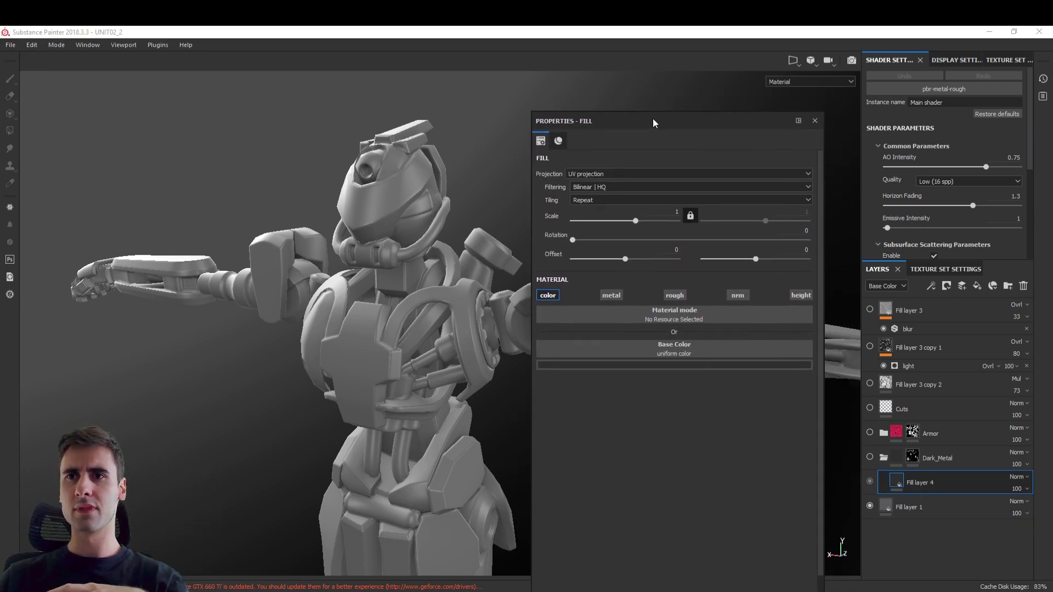
left_click_drag(653, 119, 1052, 120)
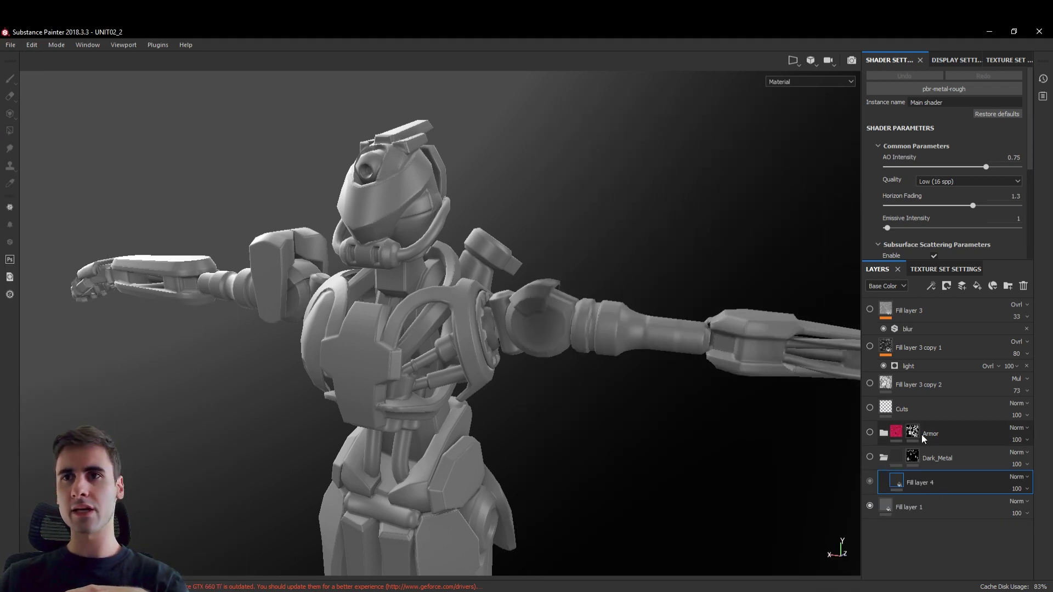
Show the Dark_Metal group and expand the Armor group to see its layers.
left_click(870, 456)
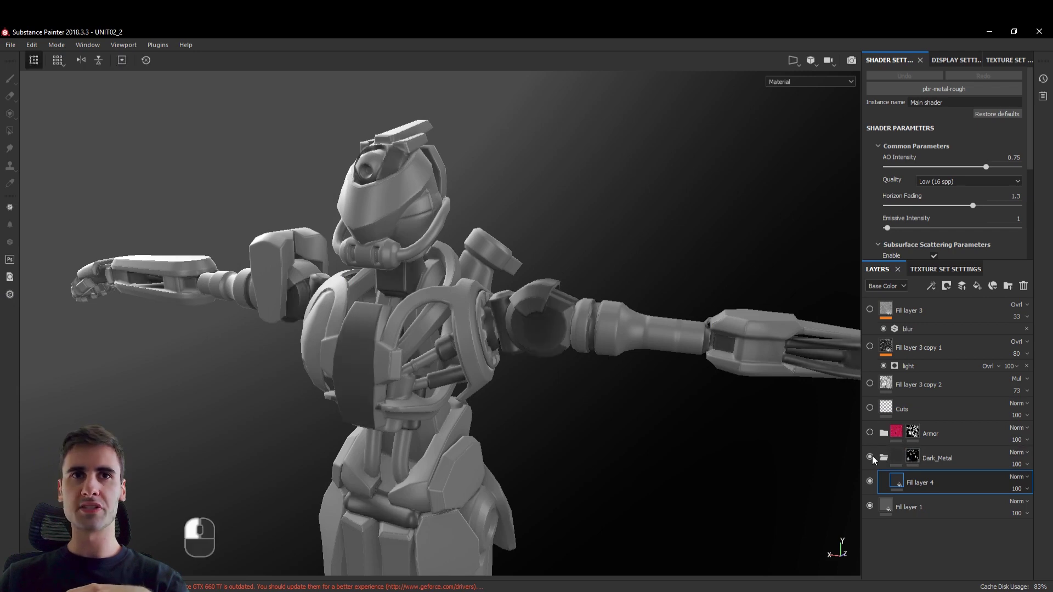
scroll(412, 319, "down", 3)
left_click_drag(412, 319, 394, 297, "alt")
left_click(881, 432)
left_click(881, 432)
scroll(883, 457, "down", 2)
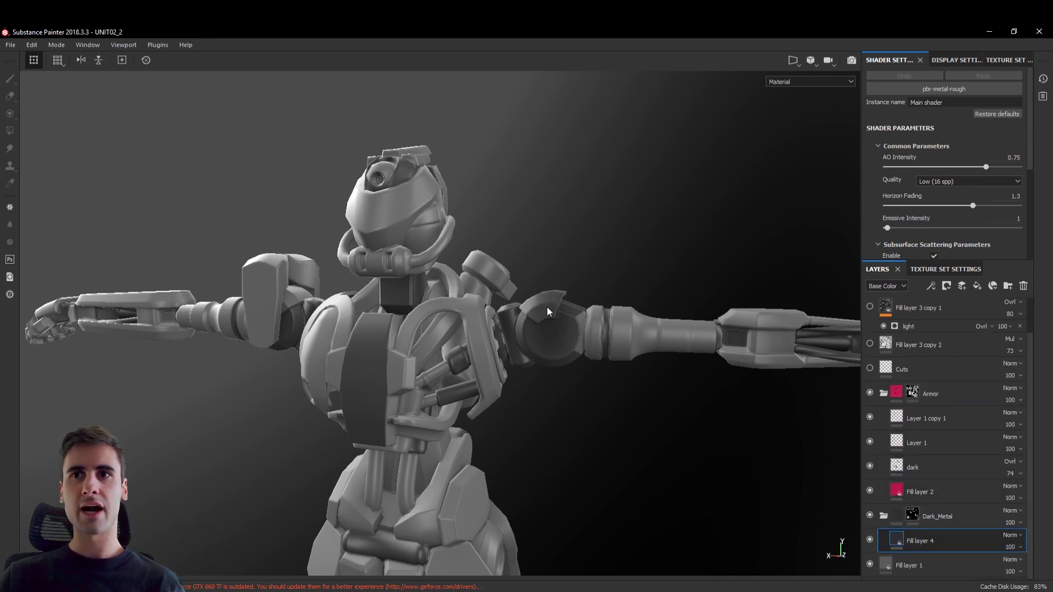
scroll(486, 317, "down", 5)
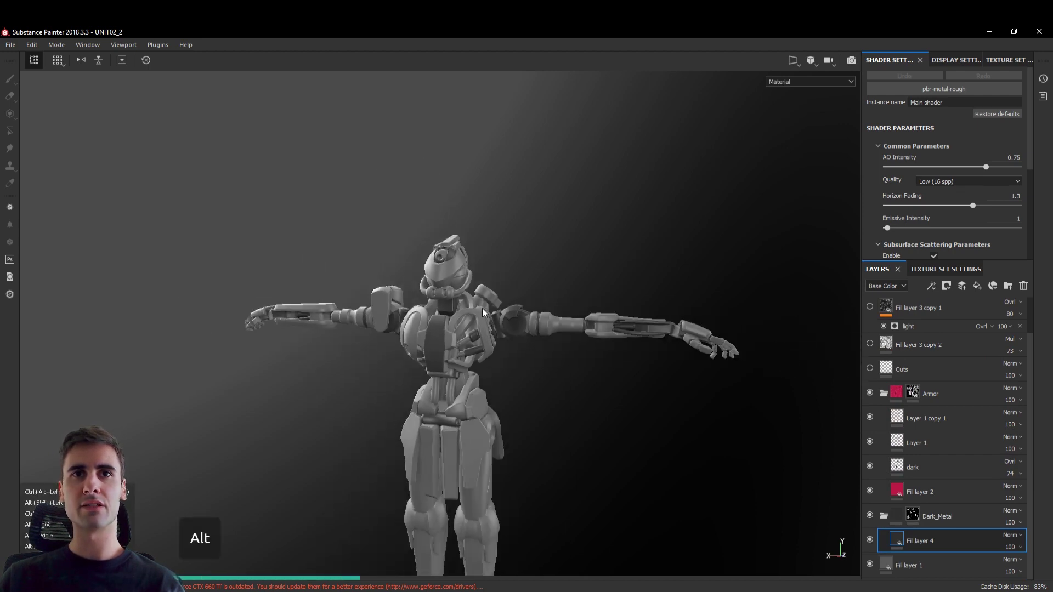
Orbit around the pink robot, then turn on the Cuts layer and hide the Armor group.
left_click_drag(482, 307, 221, 314, "alt")
left_click_drag(554, 394, 542, 274, "ctrl+alt")
scroll(475, 305, "down", 4)
scroll(521, 205, "up", 1)
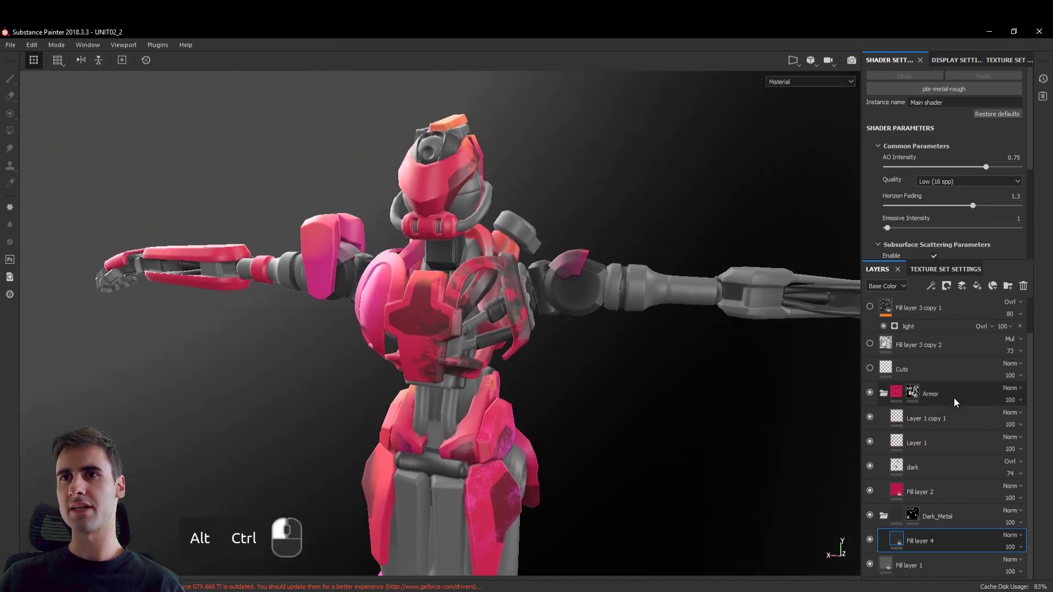
scroll(953, 395, "up", 1)
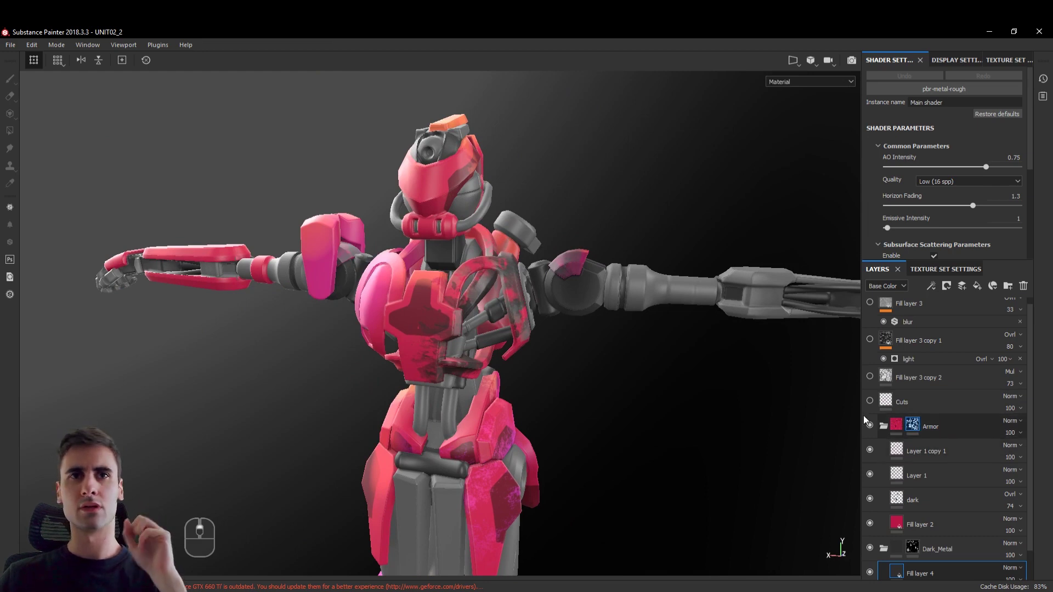
scroll(453, 278, "down", 2)
left_click_drag(393, 272, 488, 317, "alt")
scroll(970, 402, "up", 1)
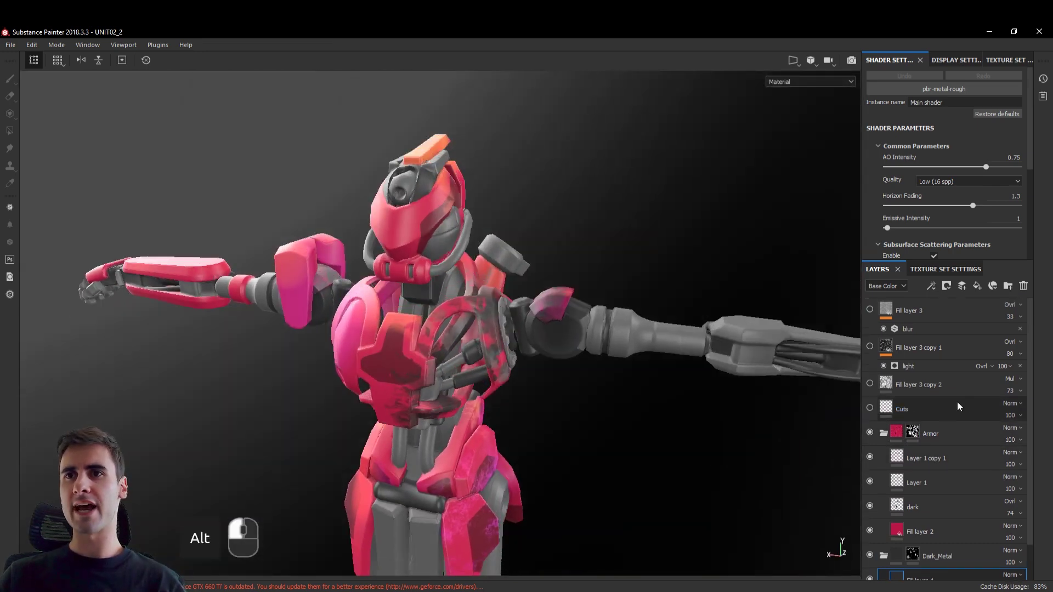
left_click(870, 408)
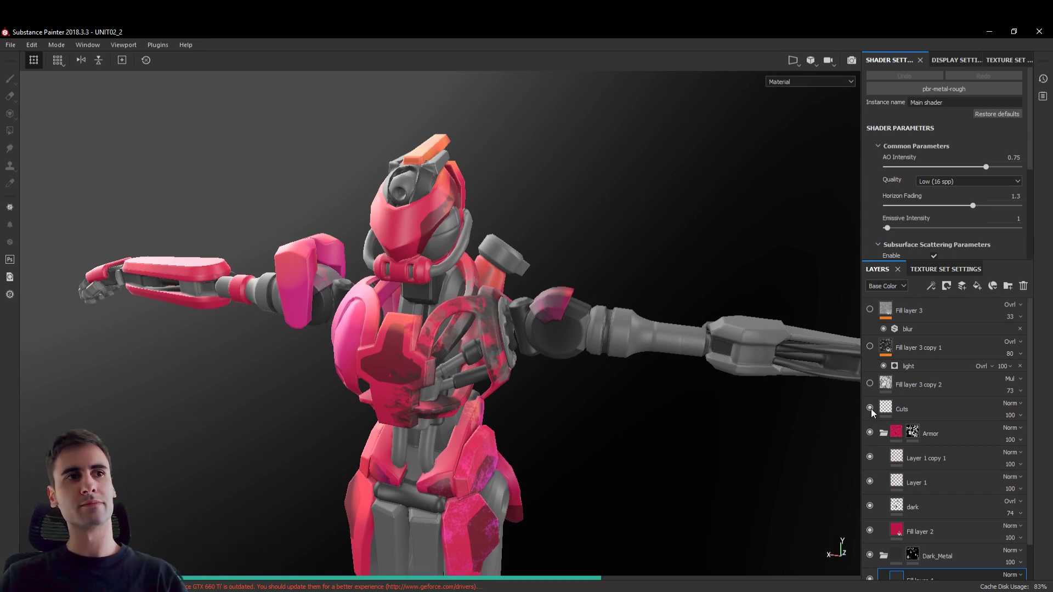
left_click(869, 433)
Toggle the Cuts layer off and back on, then enable Fill layer 3 copy 1.
left_click_drag(410, 287, 583, 256, "alt")
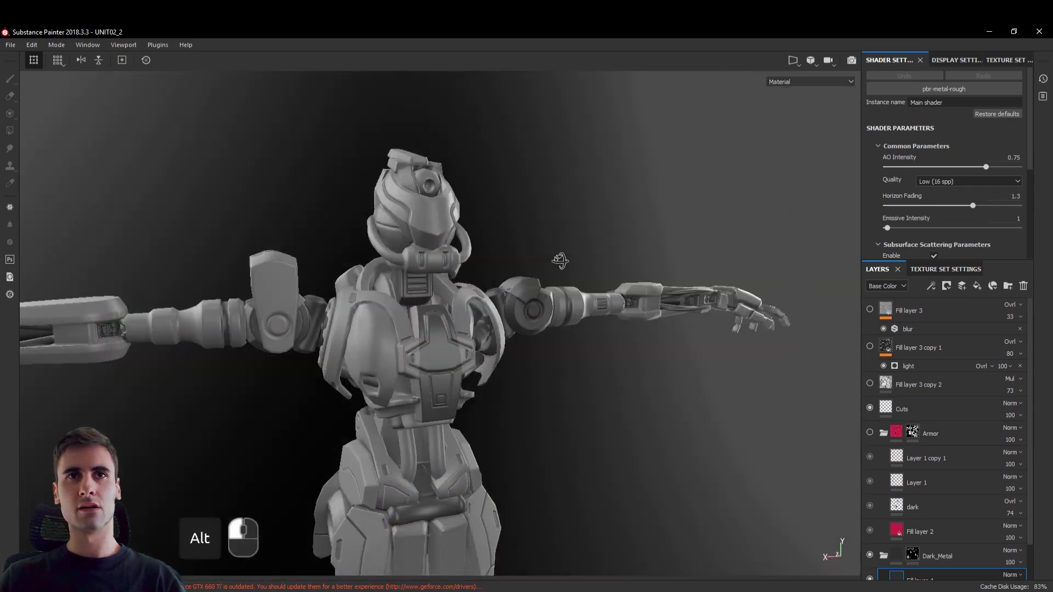
right_click_drag(583, 256, 494, 362, "alt")
left_click_drag(493, 362, 486, 262, "alt")
right_click_drag(486, 262, 521, 279, "alt")
left_click_drag(521, 279, 548, 307, "alt")
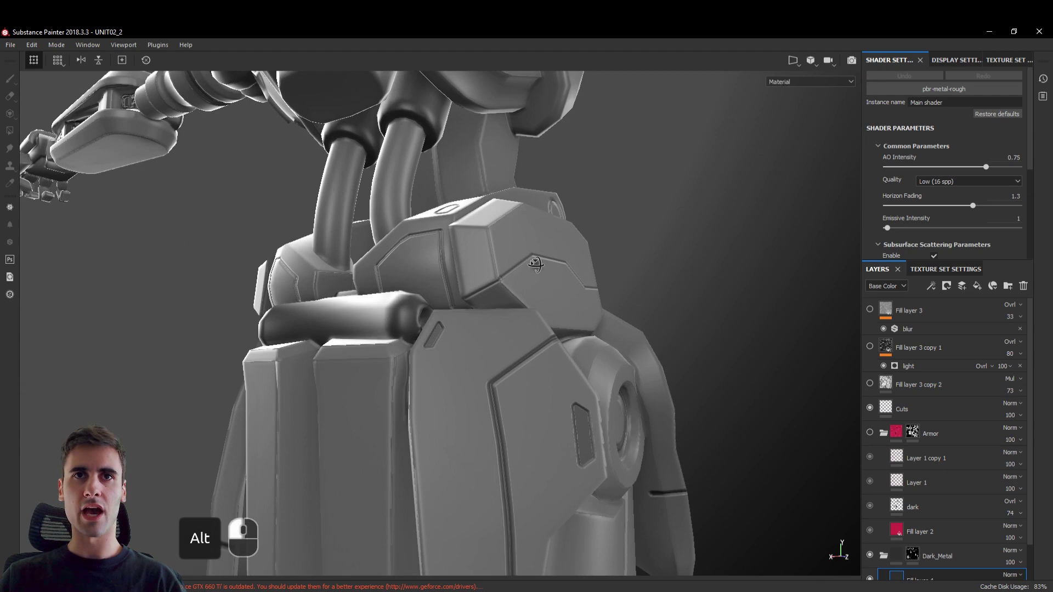
left_click(900, 408)
left_click(872, 407)
left_click(872, 407)
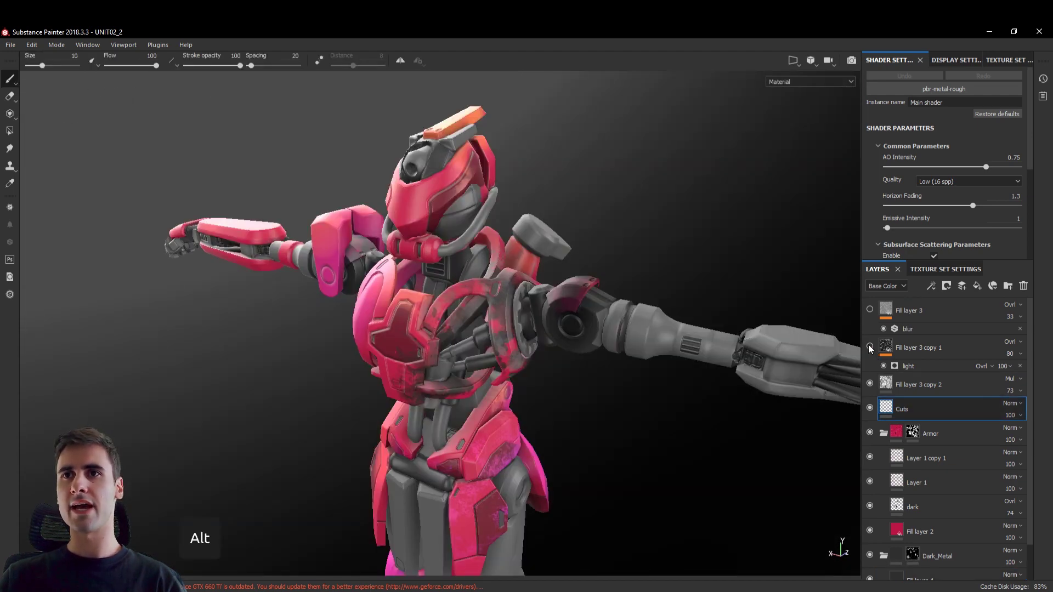
left_click(868, 345)
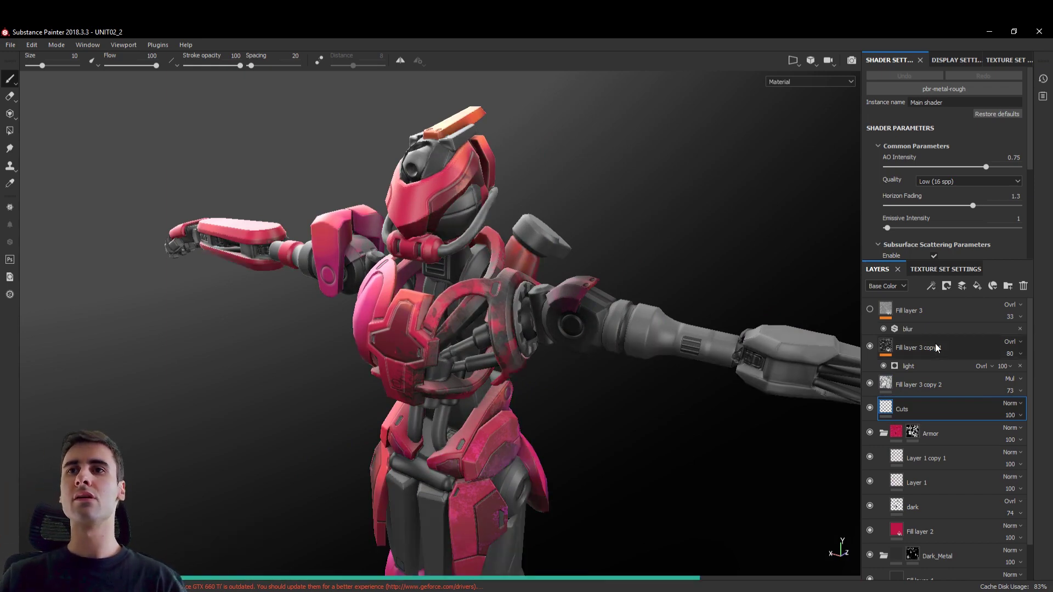
Hide Fill layer 3 copy 2, Cuts, Armor, Dark_Metal and Fill layer 3, collapsing the Armor group.
right_click_drag(464, 274, 427, 280, "alt")
mouse_move(428, 281)
left_mouse_down("alt")
mouse_move(455, 290)
mouse_move(425, 290)
left_mouse_up("alt")
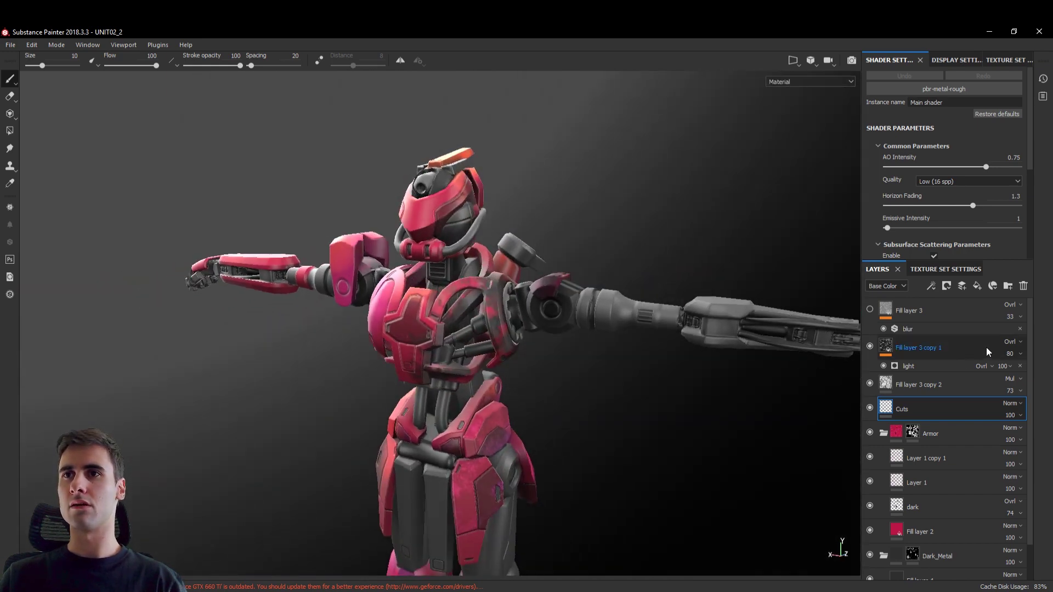
left_click(868, 309)
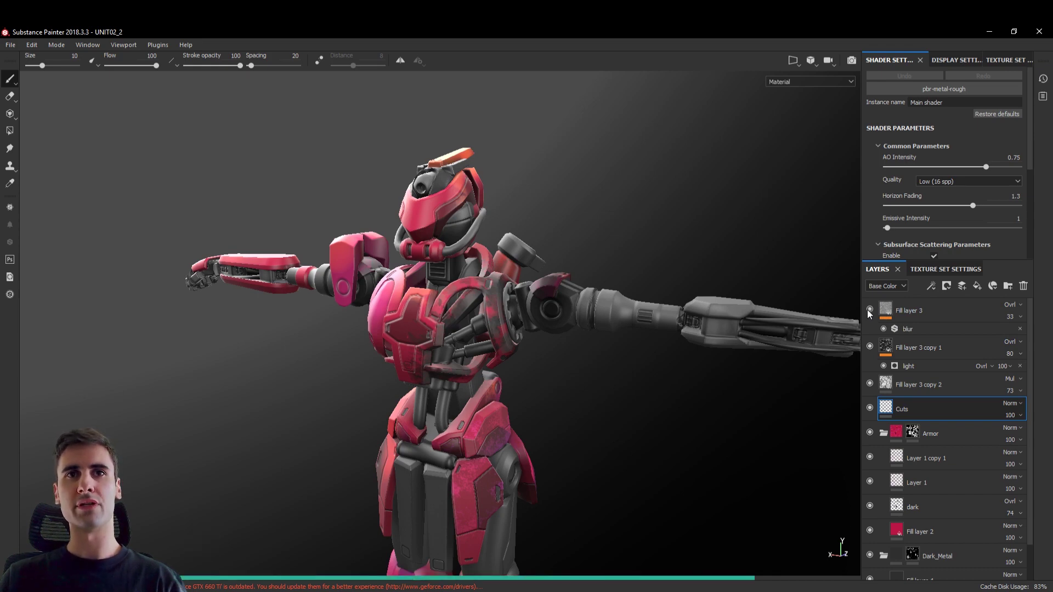
left_click_drag(869, 383, 882, 433)
left_click(883, 434)
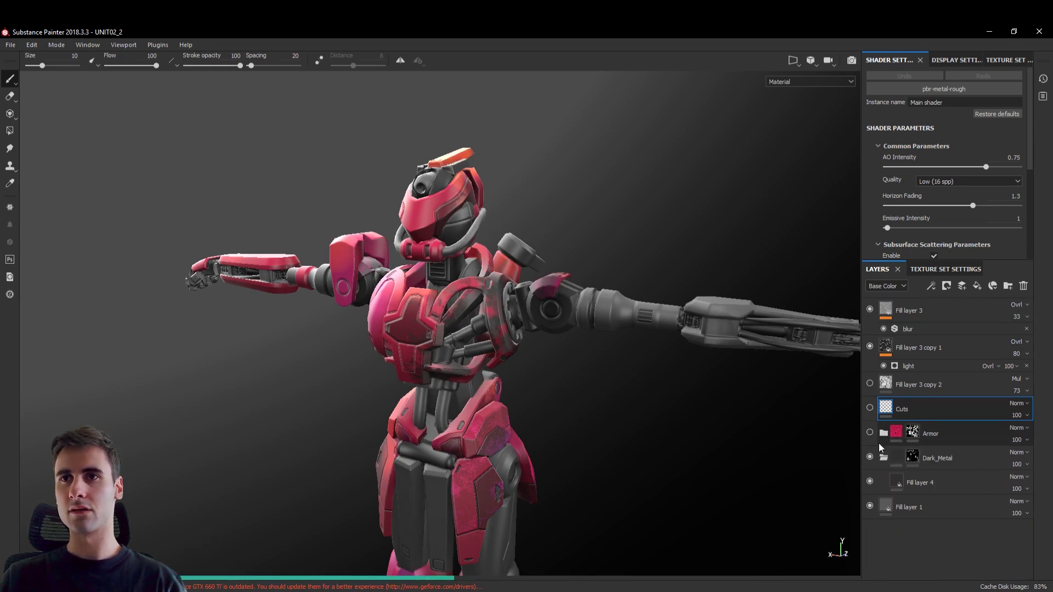
left_click(870, 457)
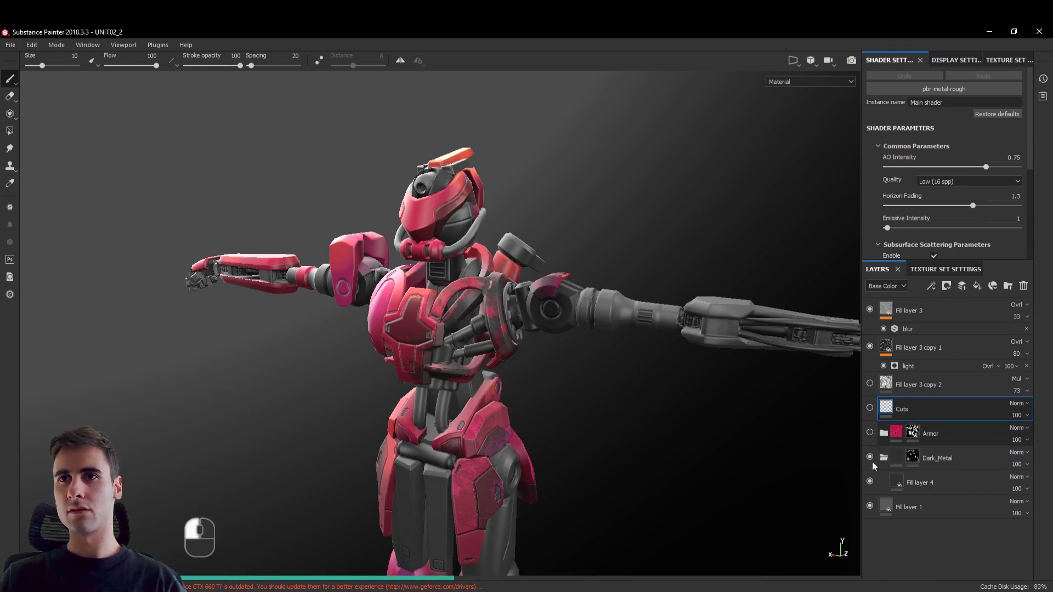
left_click(869, 310)
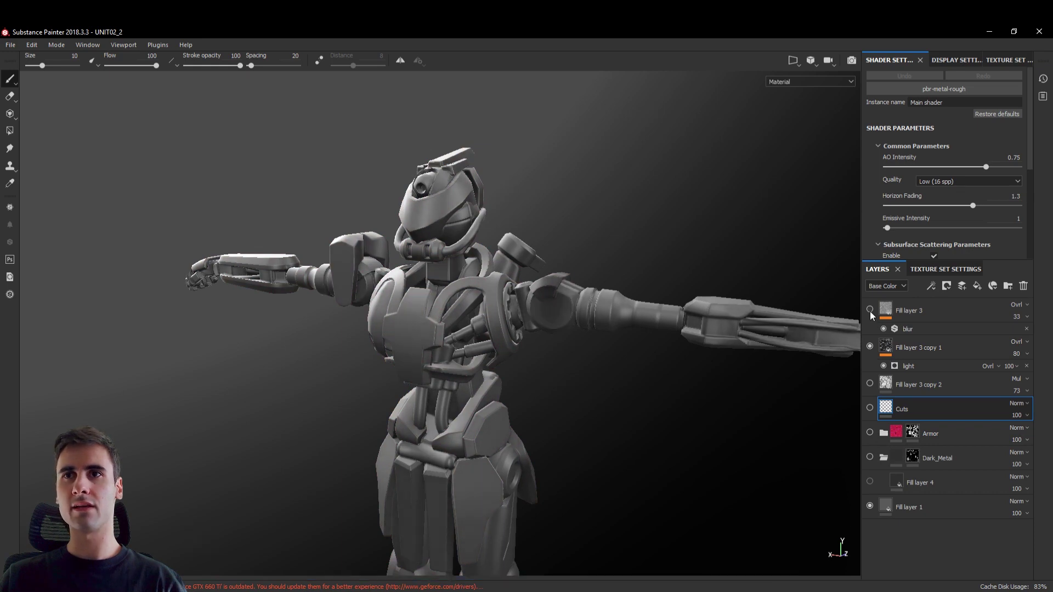
Set the viewport to the Base Color channel and compare Fill layer 3 and its copies by toggling them.
left_click(797, 80)
left_click(787, 112)
left_click_drag(593, 188, 378, 244, "alt")
left_click(919, 344)
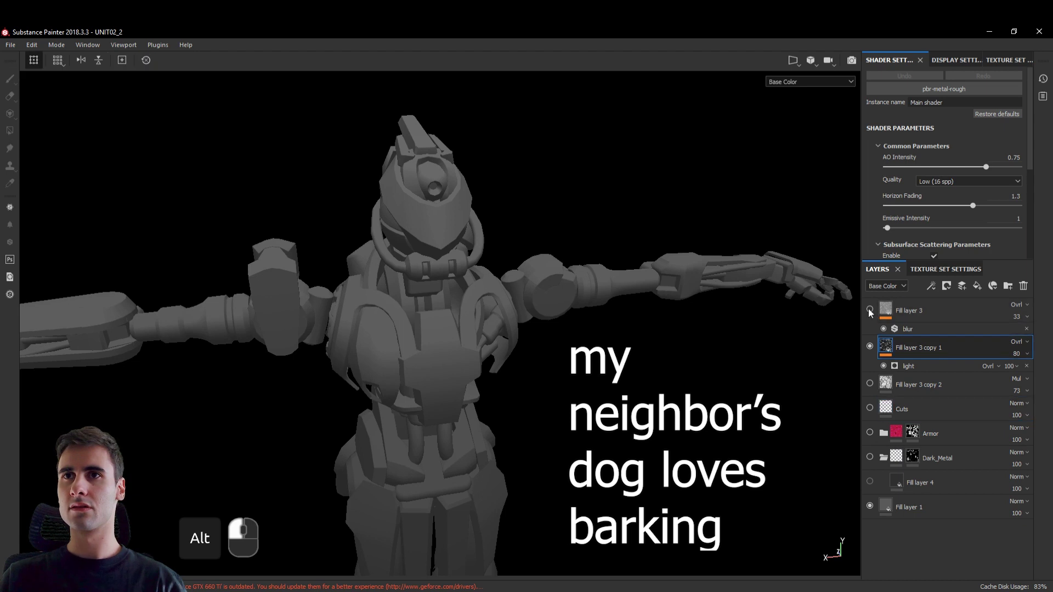
left_click(869, 310)
left_click(870, 347)
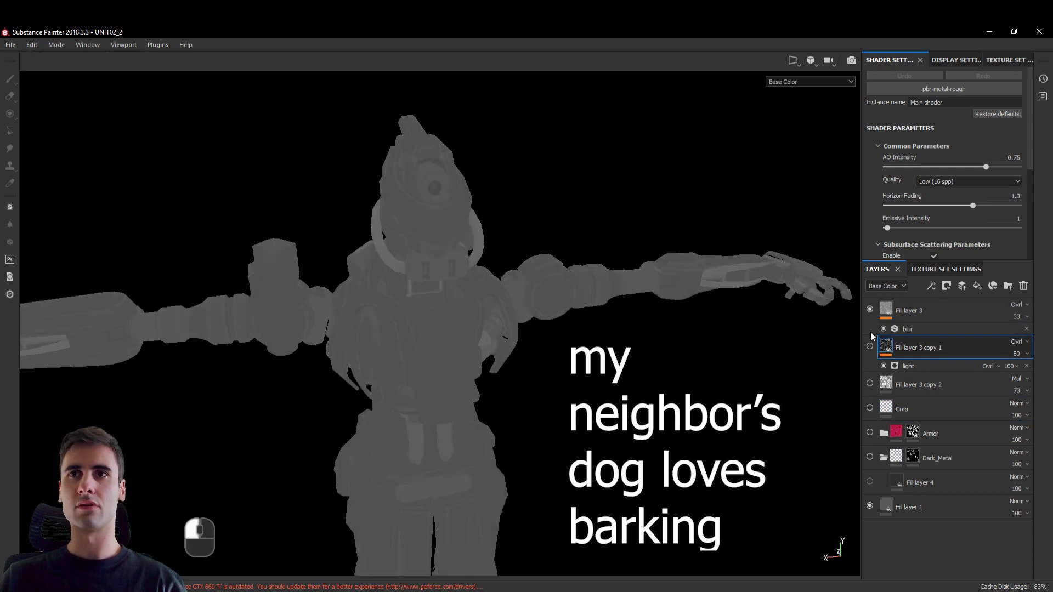
left_click(870, 310)
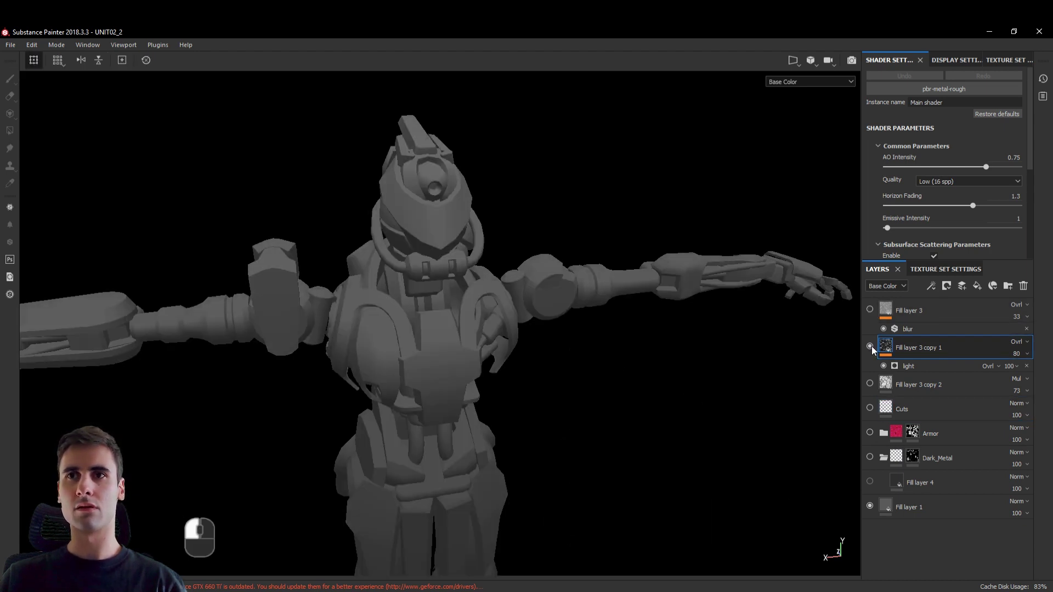
left_click(870, 346)
left_click(871, 383)
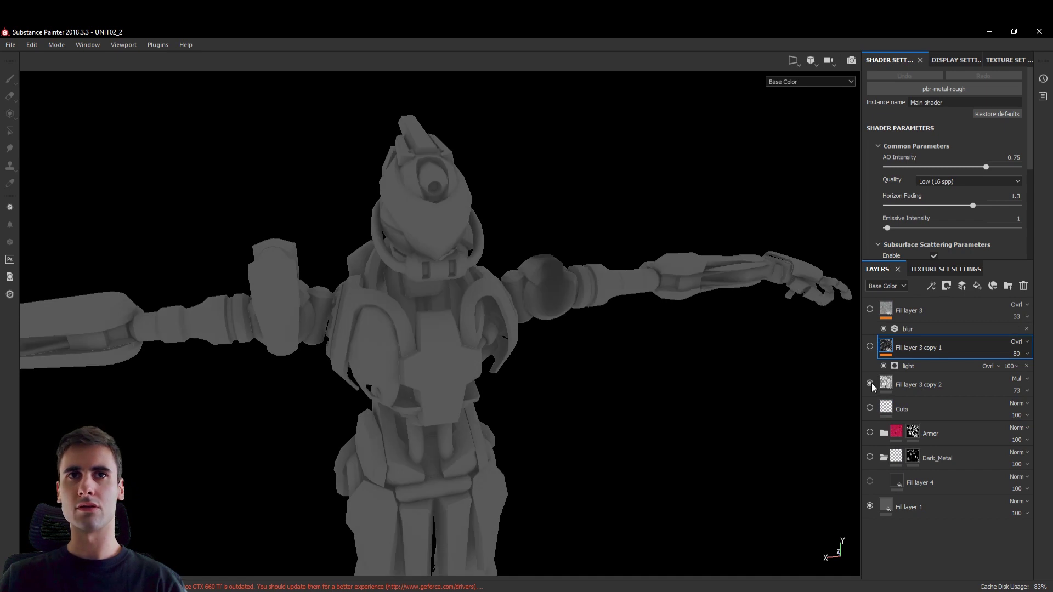
left_click(870, 383)
left_click(870, 346)
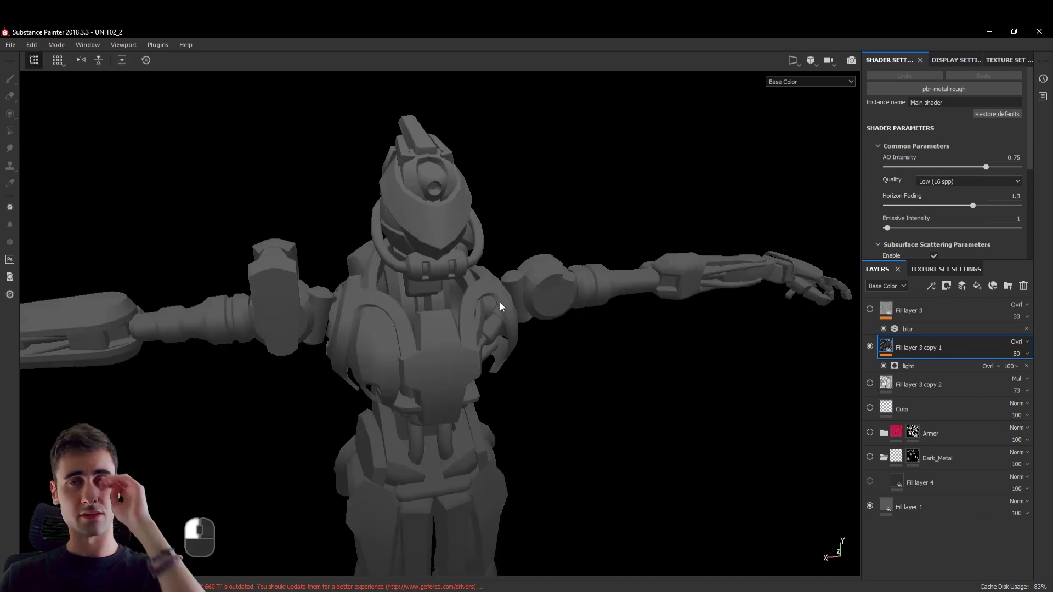
Re-enable Fill layer 3, Fill layer 3 copy 2, Cuts, Armor, Dark_Metal and Fill layer 4.
scroll(498, 301, "down", 5)
scroll(515, 320, "up", 2)
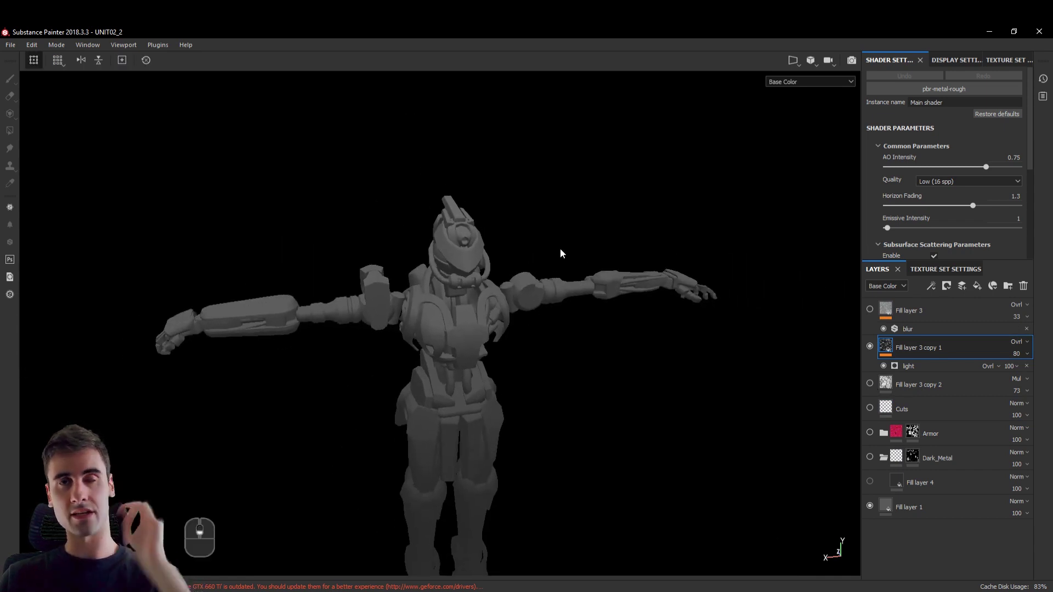
left_click_drag(629, 242, 600, 288, "alt")
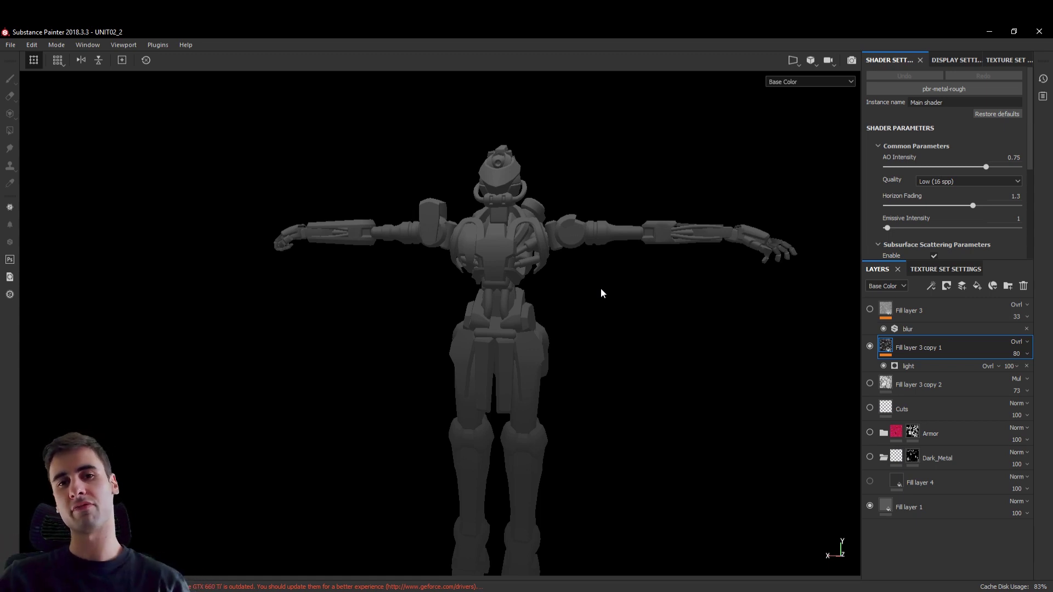
left_click_drag(600, 257, 529, 267, "alt")
left_click(869, 309)
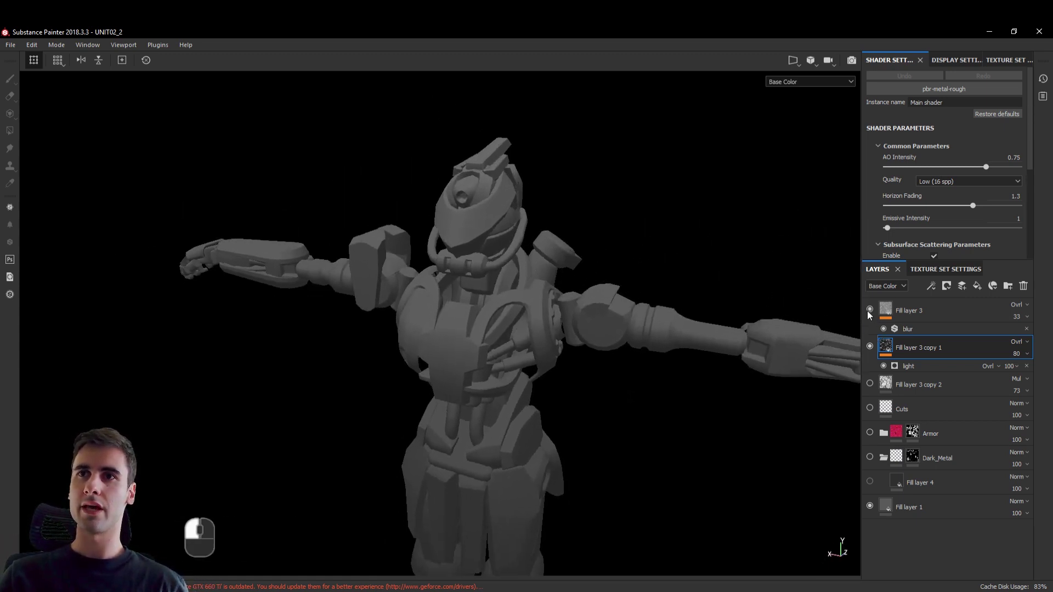
left_click(870, 383)
left_click(870, 408)
left_click(869, 432)
left_click(870, 457)
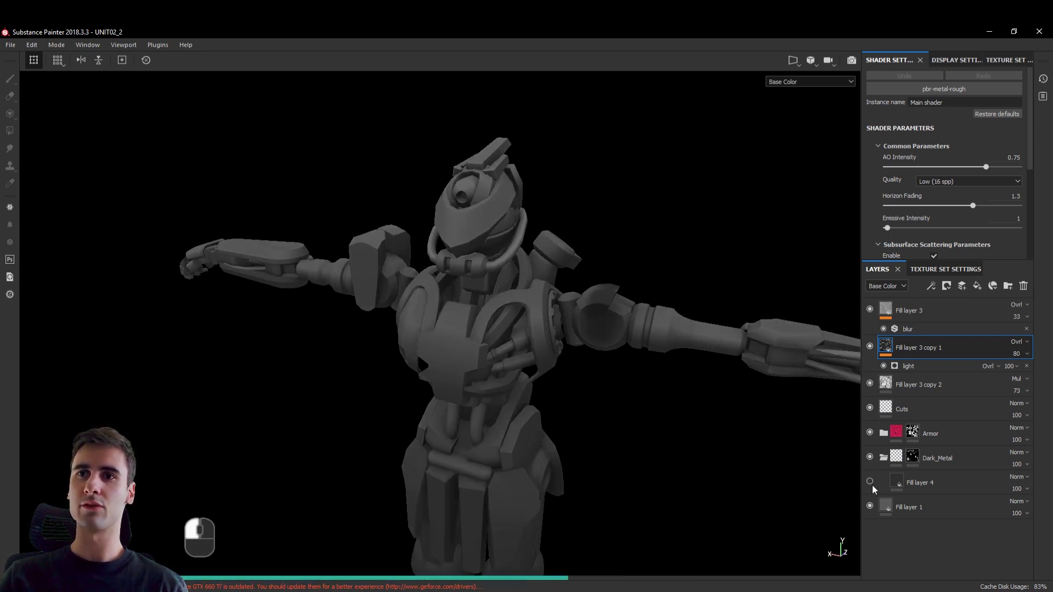
left_click(870, 482)
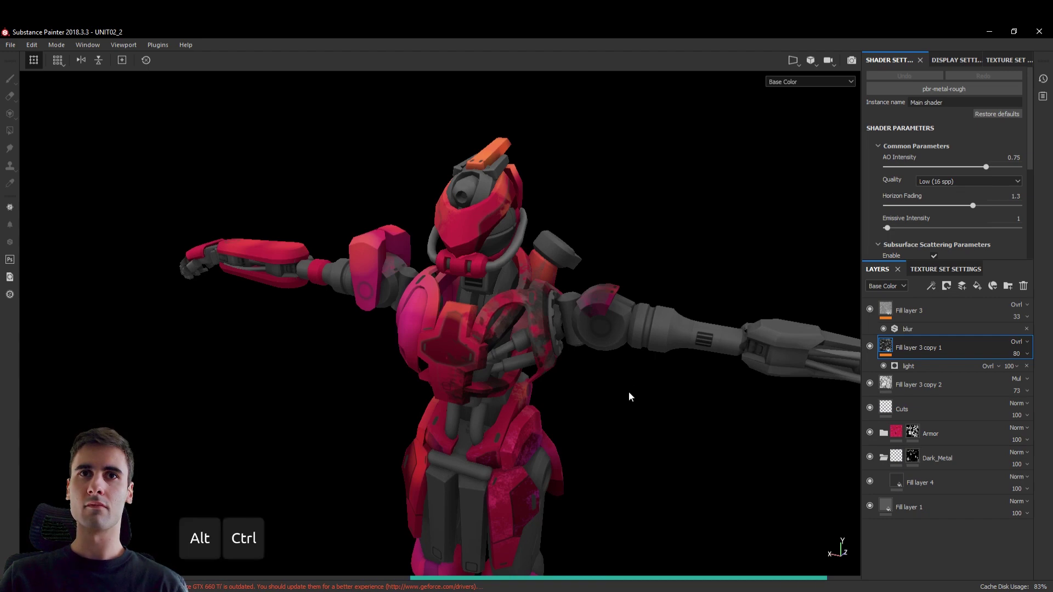
mouse_move(613, 387)
left_mouse_down("ctrl+alt")
mouse_move(589, 356)
mouse_move(554, 343)
mouse_move(529, 282)
mouse_move(559, 343)
mouse_move(544, 336)
mouse_move(540, 301)
mouse_move(819, 147)
left_mouse_up("ctrl+alt")
Switch the viewport channel back to Material and orbit the fully lit pink and dark-metal mech.
left_click(792, 85)
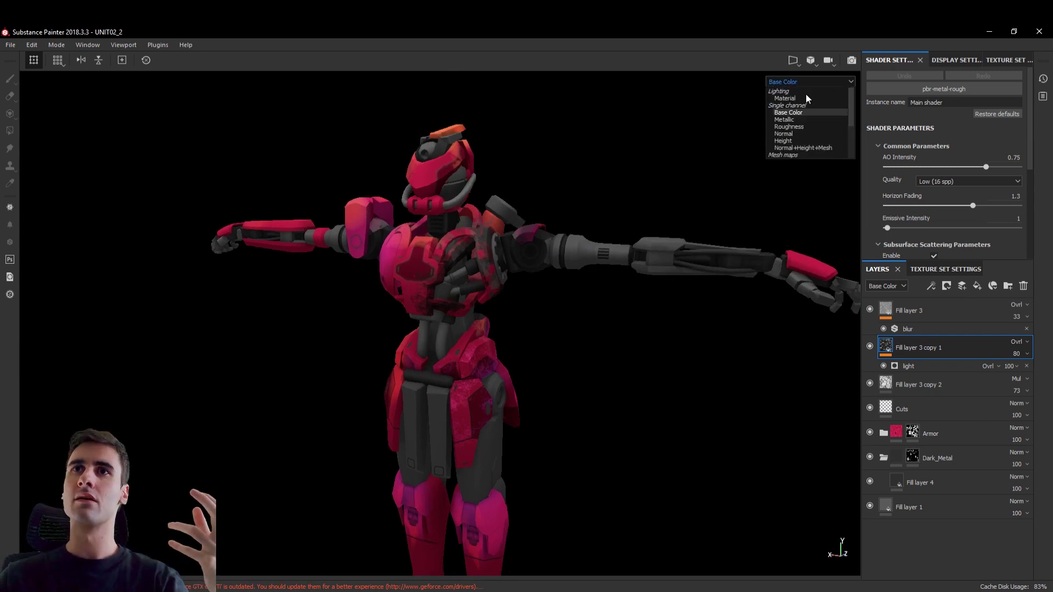
left_click(800, 99)
left_click_drag(603, 147, 299, 225, "alt")
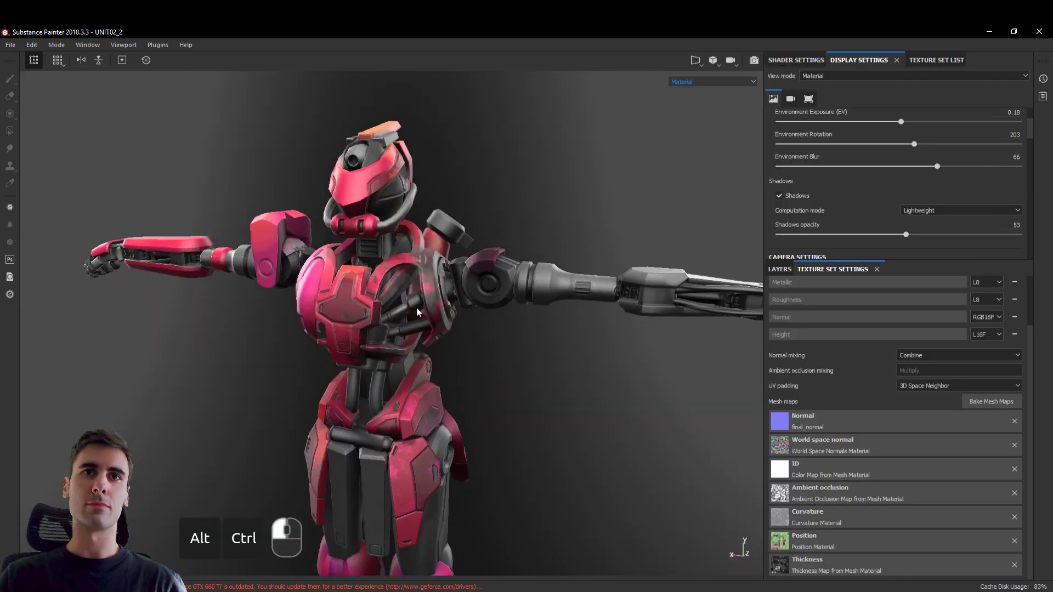
left_click_drag(384, 307, 404, 309, "alt")
right_click_drag(404, 310, 404, 310, "alt")
left_click_drag(404, 310, 420, 315, "alt")
scroll(420, 315, "down", 2, "alt")
scroll(420, 315, "up", 1, "alt")
left_click(220, 591)
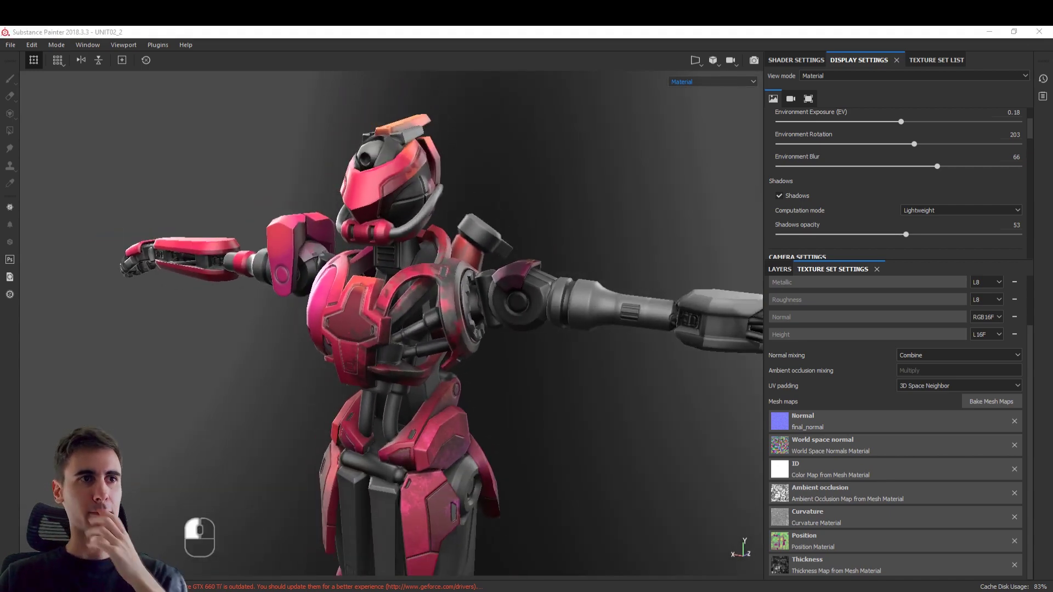